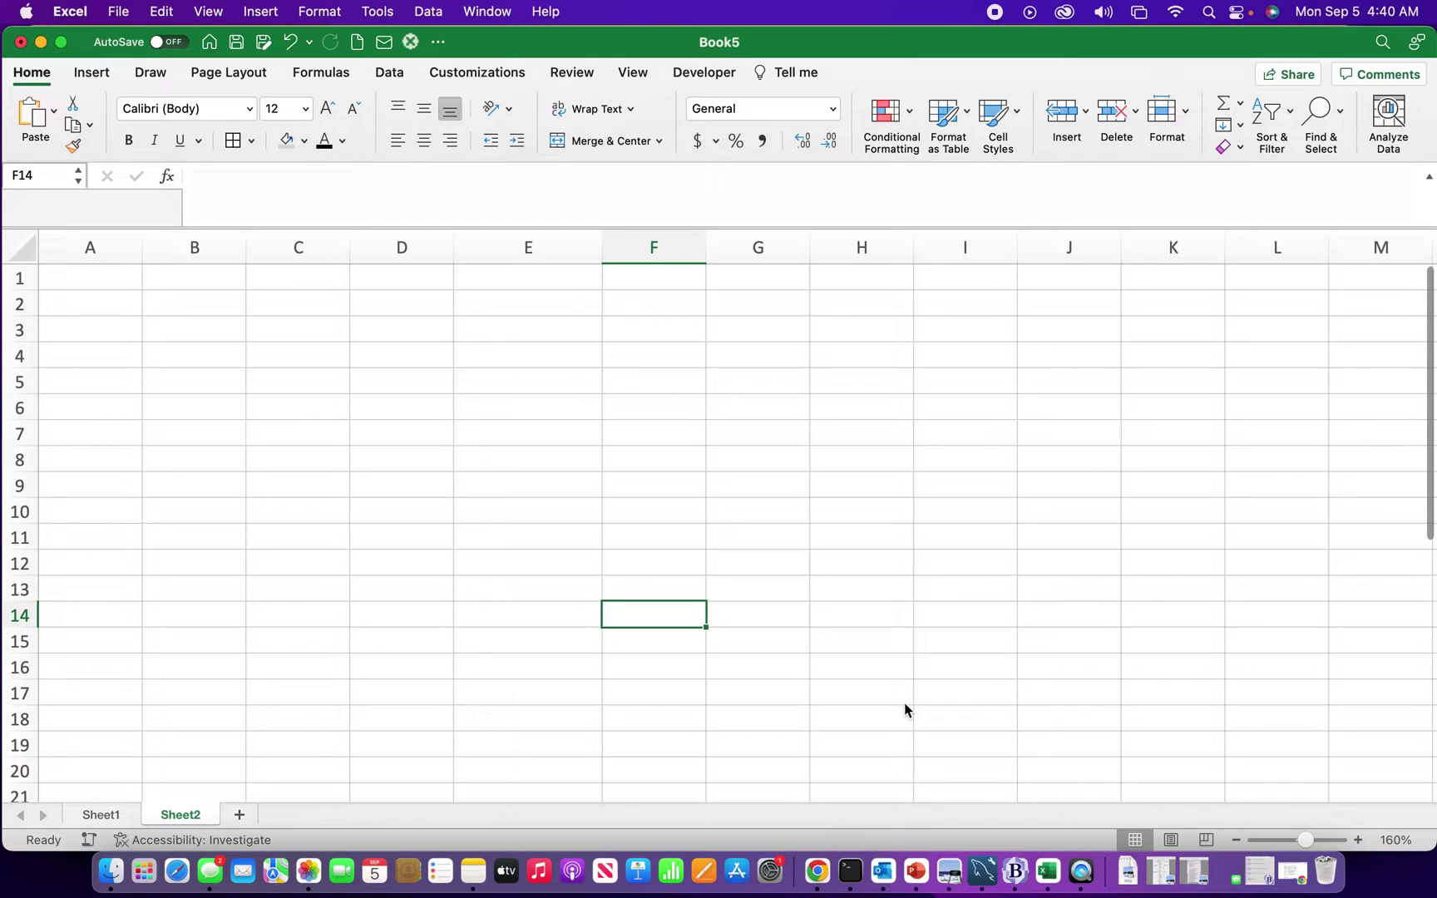
Narrow column E and enter 6% in cell F4.
key("Up")
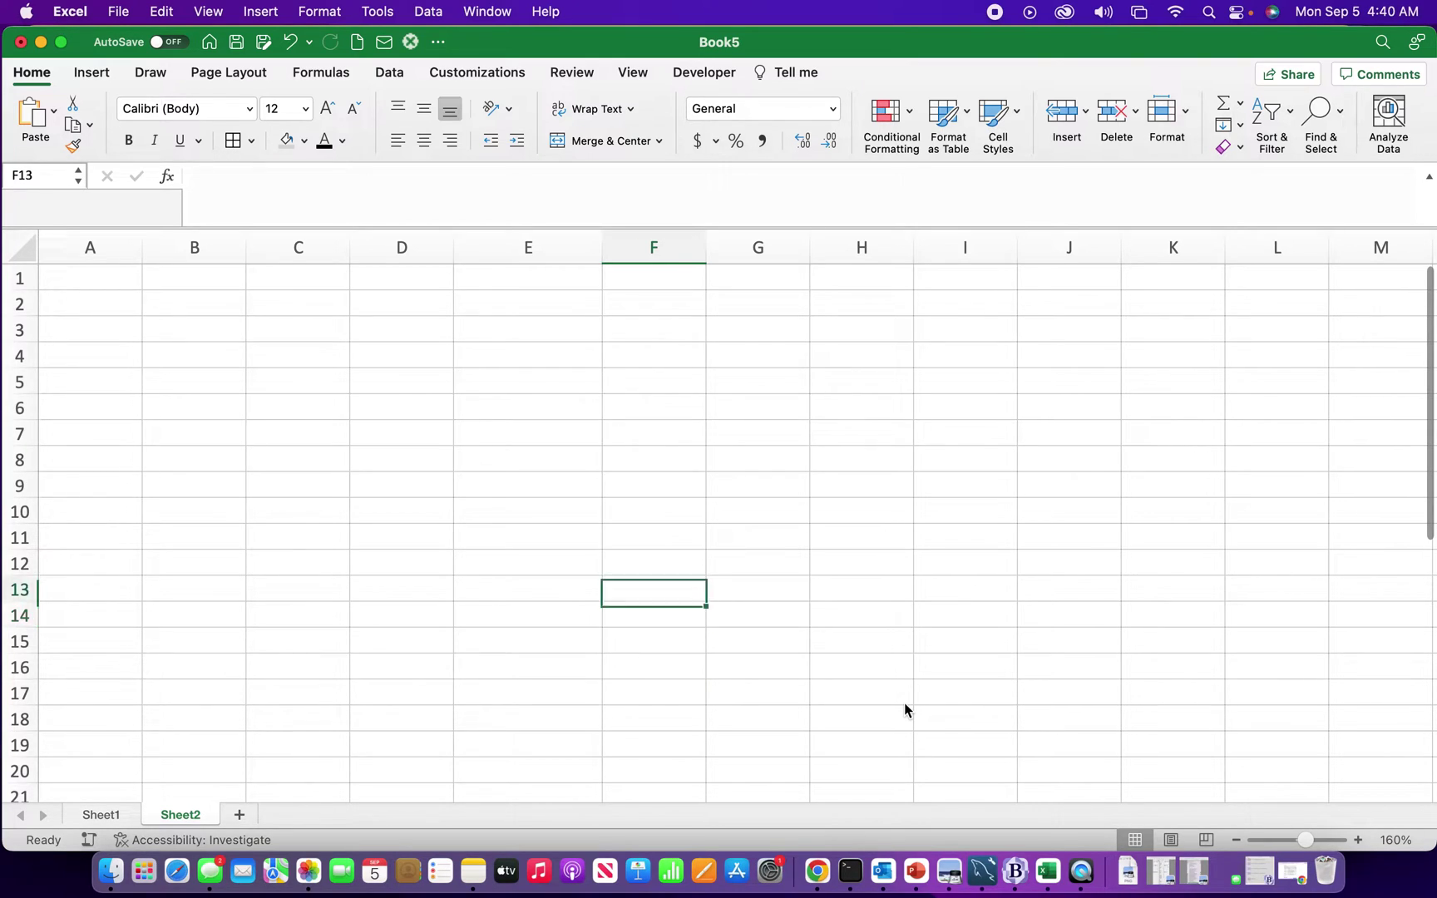
key("Up")
key("Up")
key("Up")
key("Up")
key("Up")
key("Left")
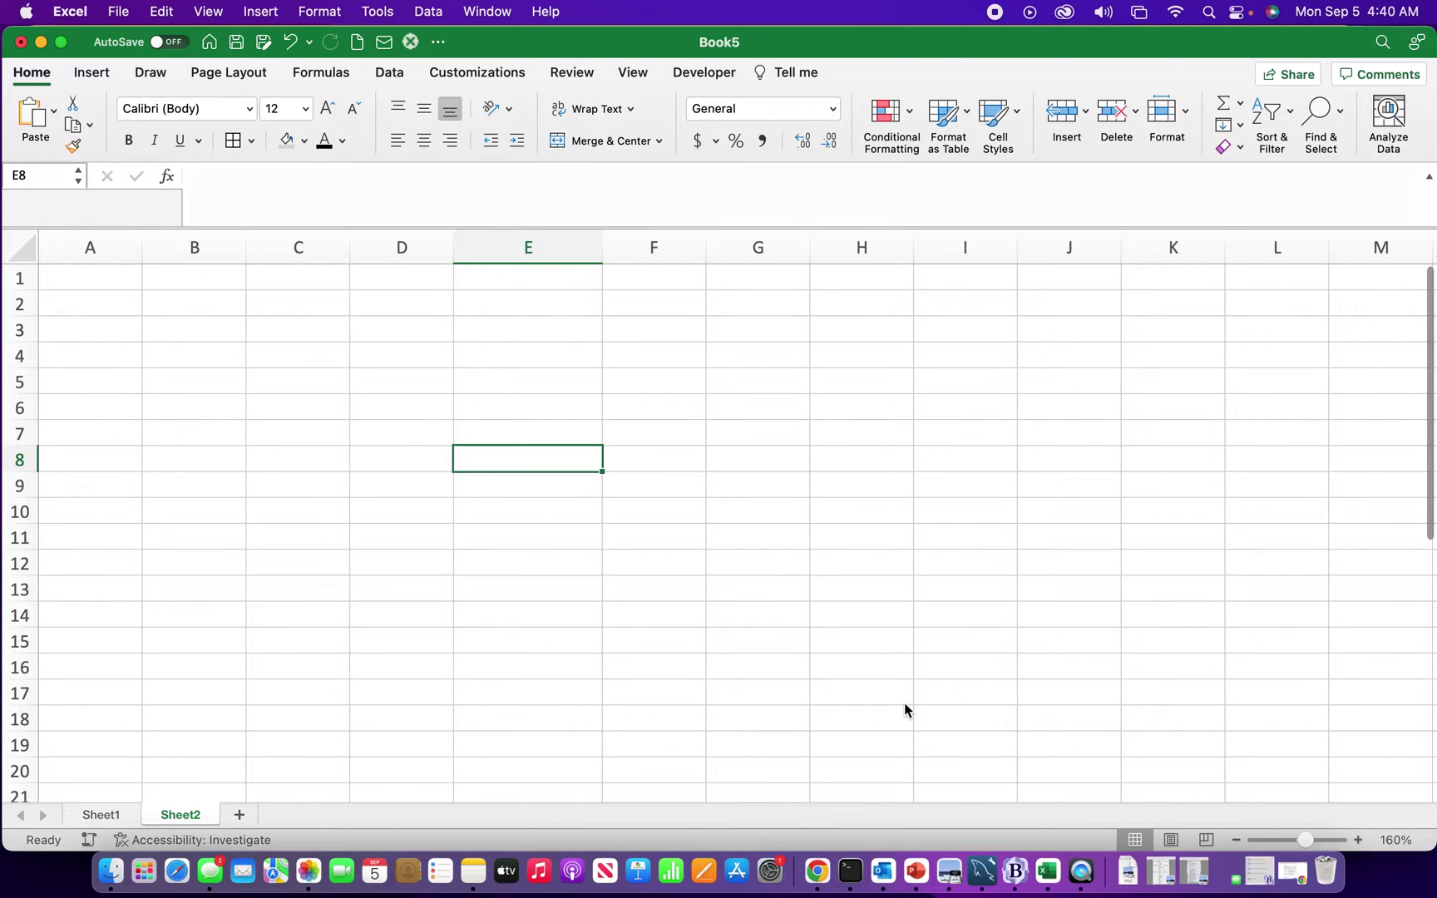
key("Up")
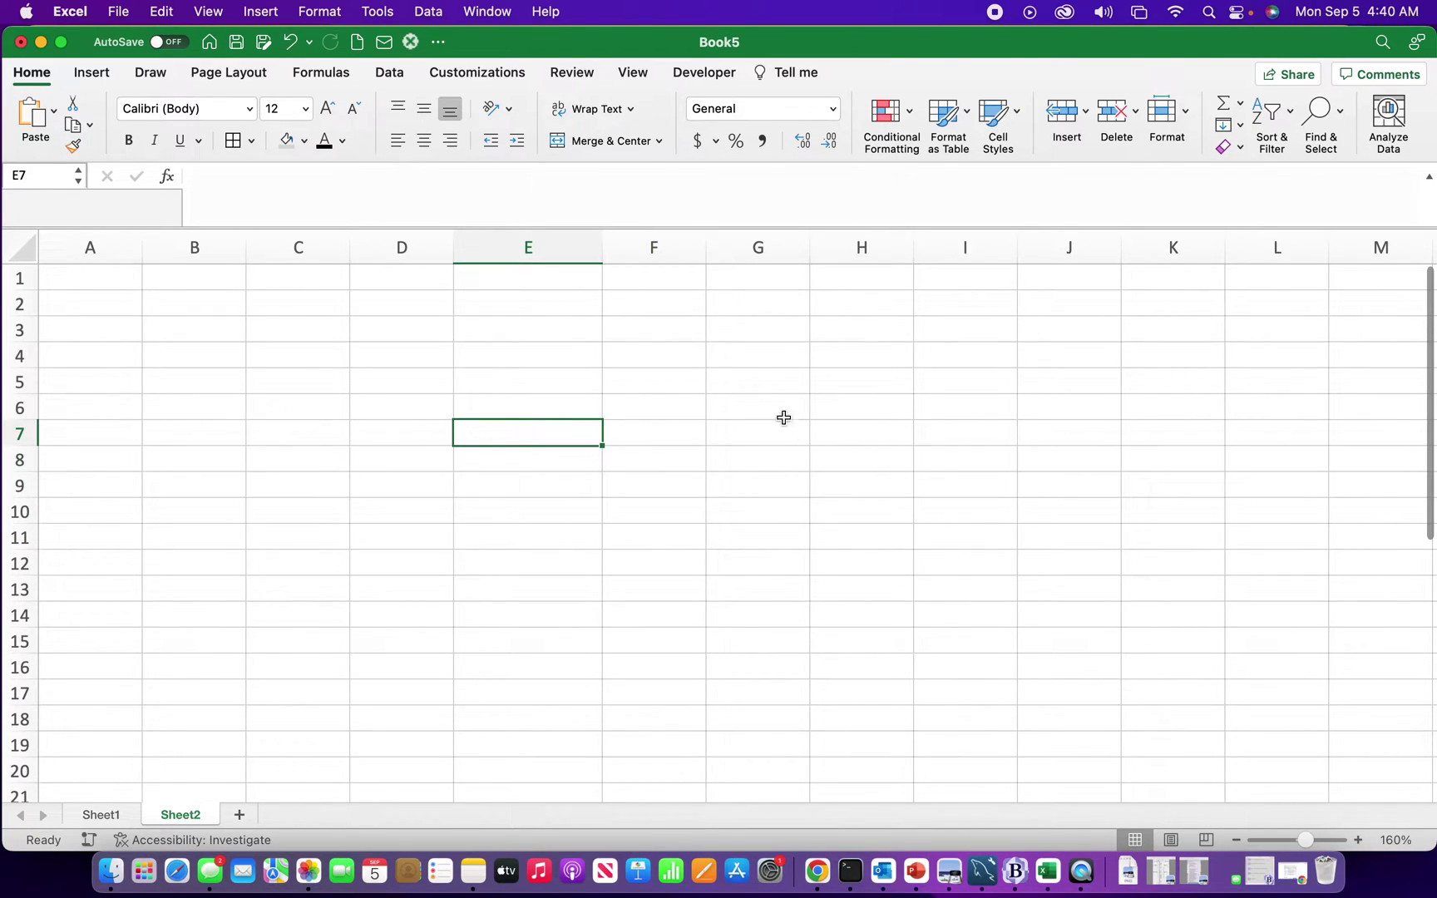
left_click_drag(603, 247, 551, 250)
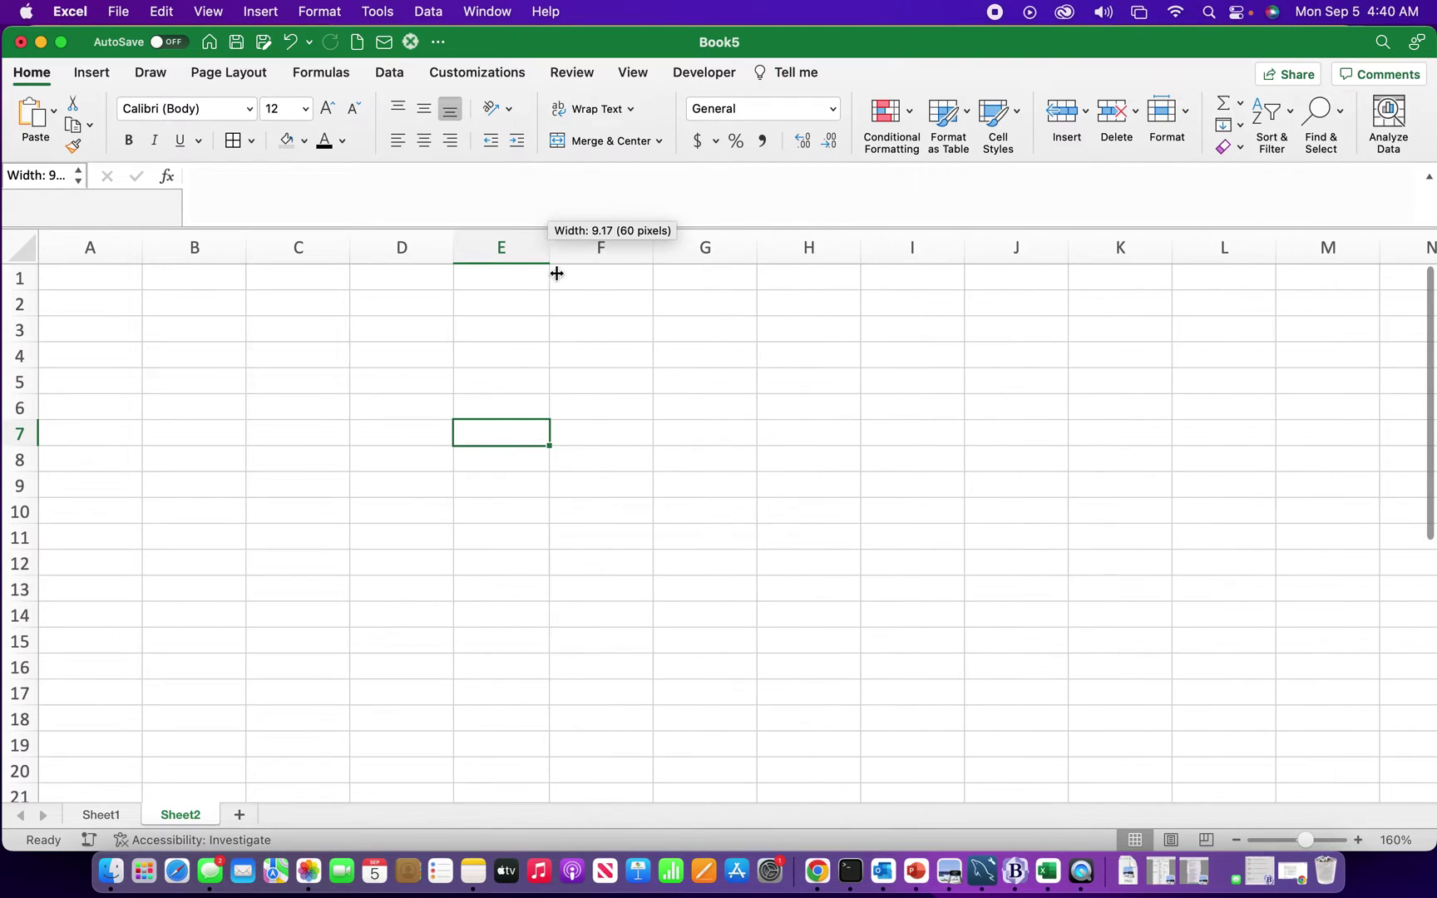
left_click(598, 382)
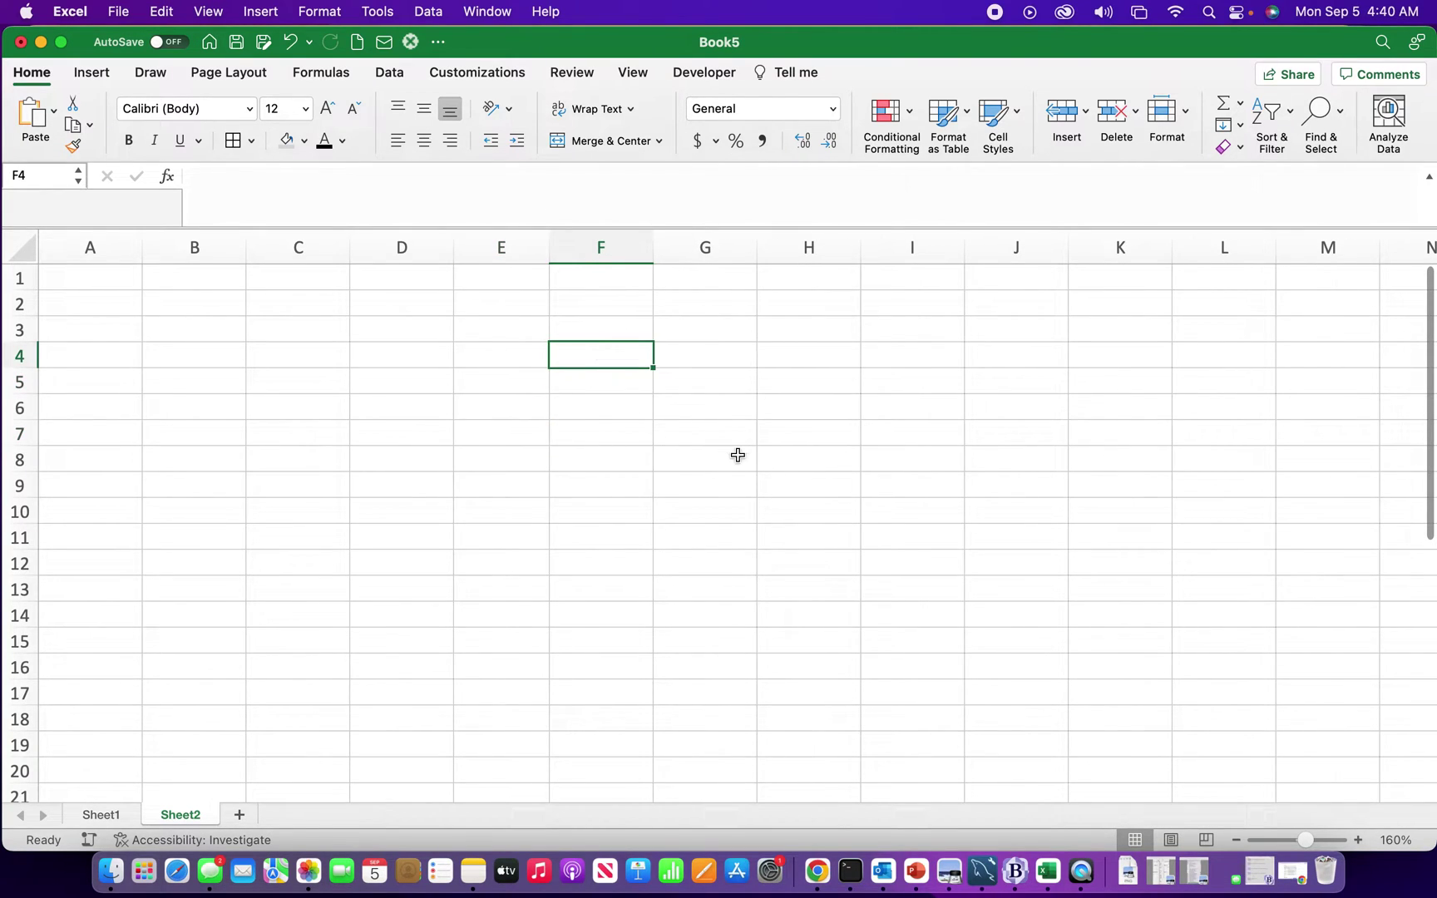
type("6%")
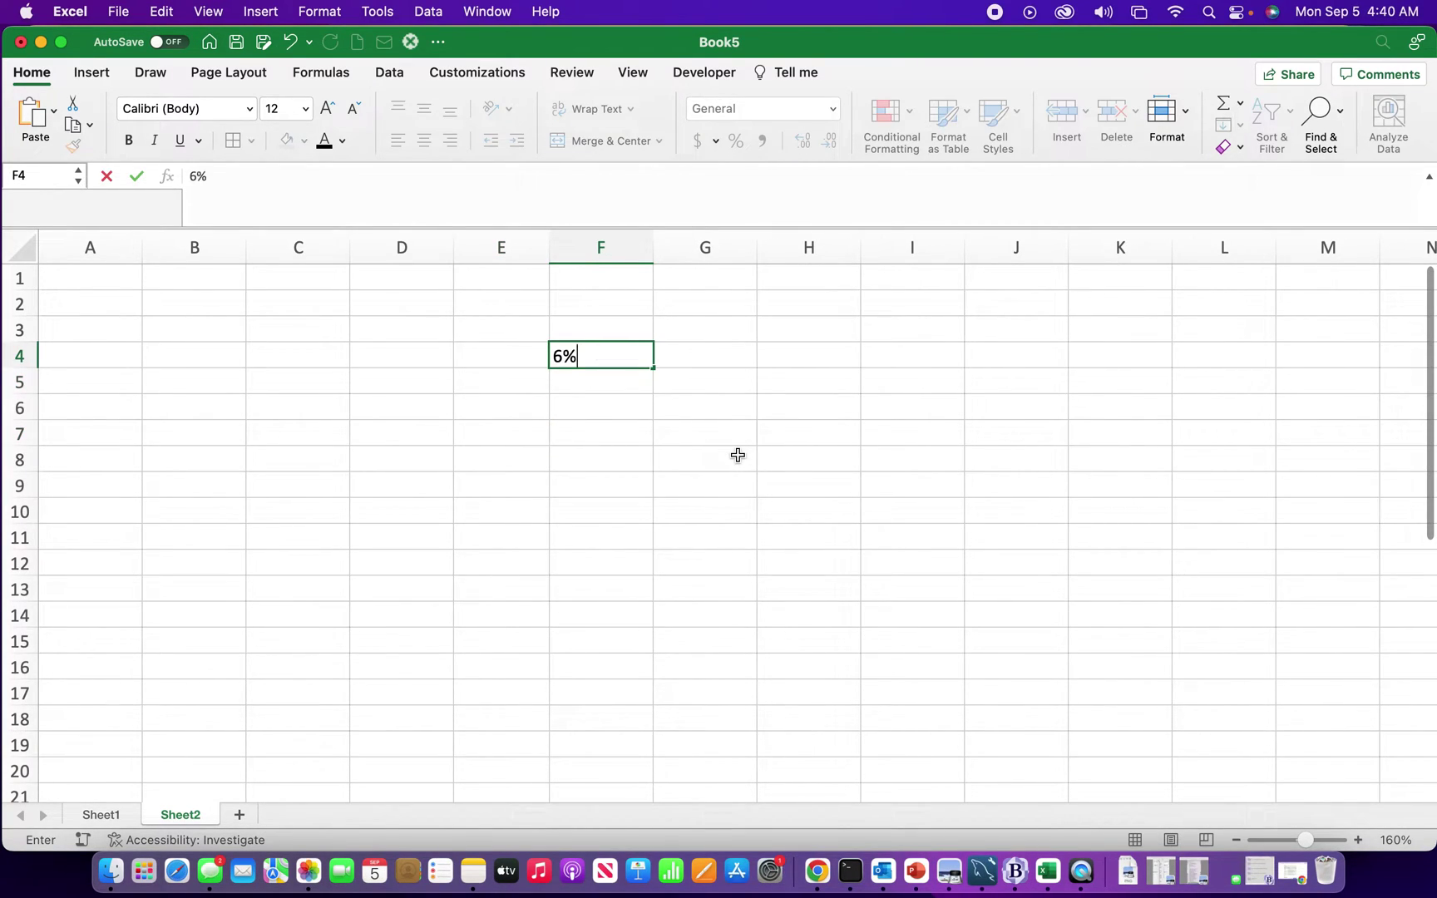
key("Return")
Centre-align columns E through H and check F4's number format.
left_click_drag(501, 247, 809, 247)
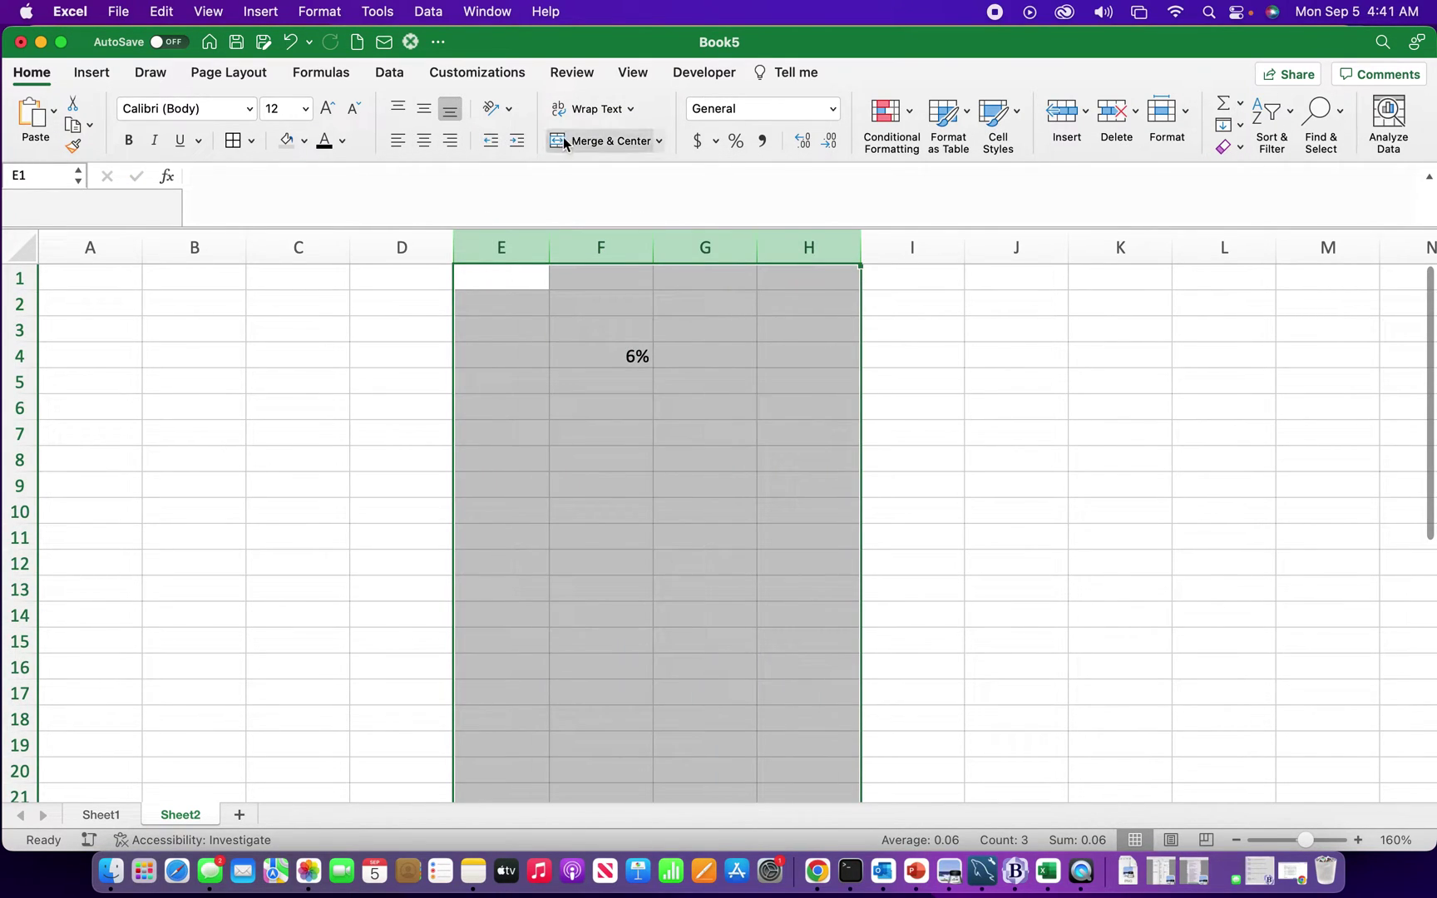
left_click(423, 140)
left_click(712, 405)
left_click(603, 411)
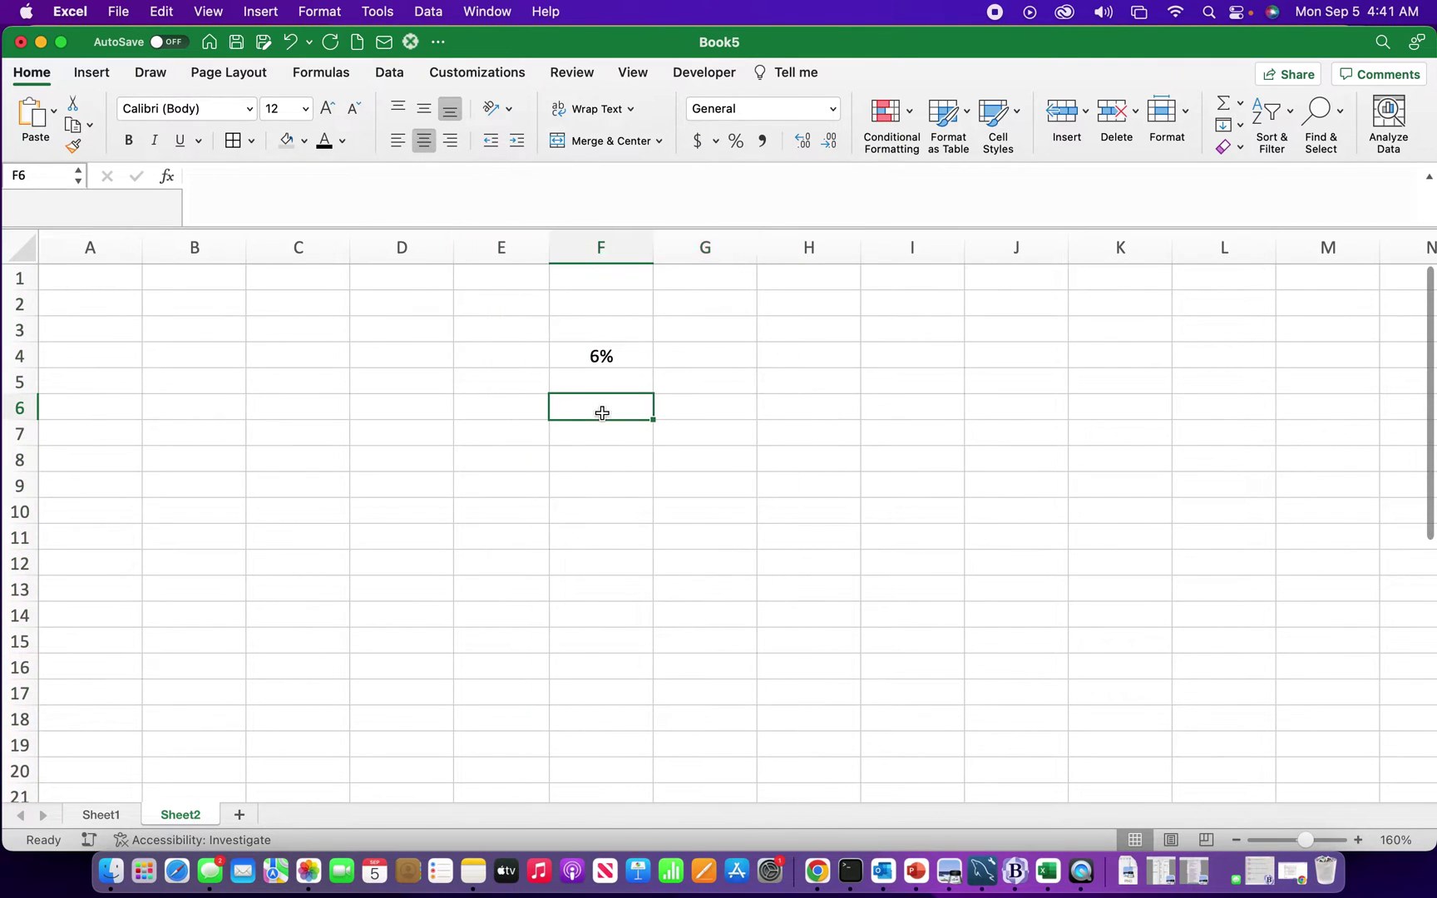
left_click(626, 355)
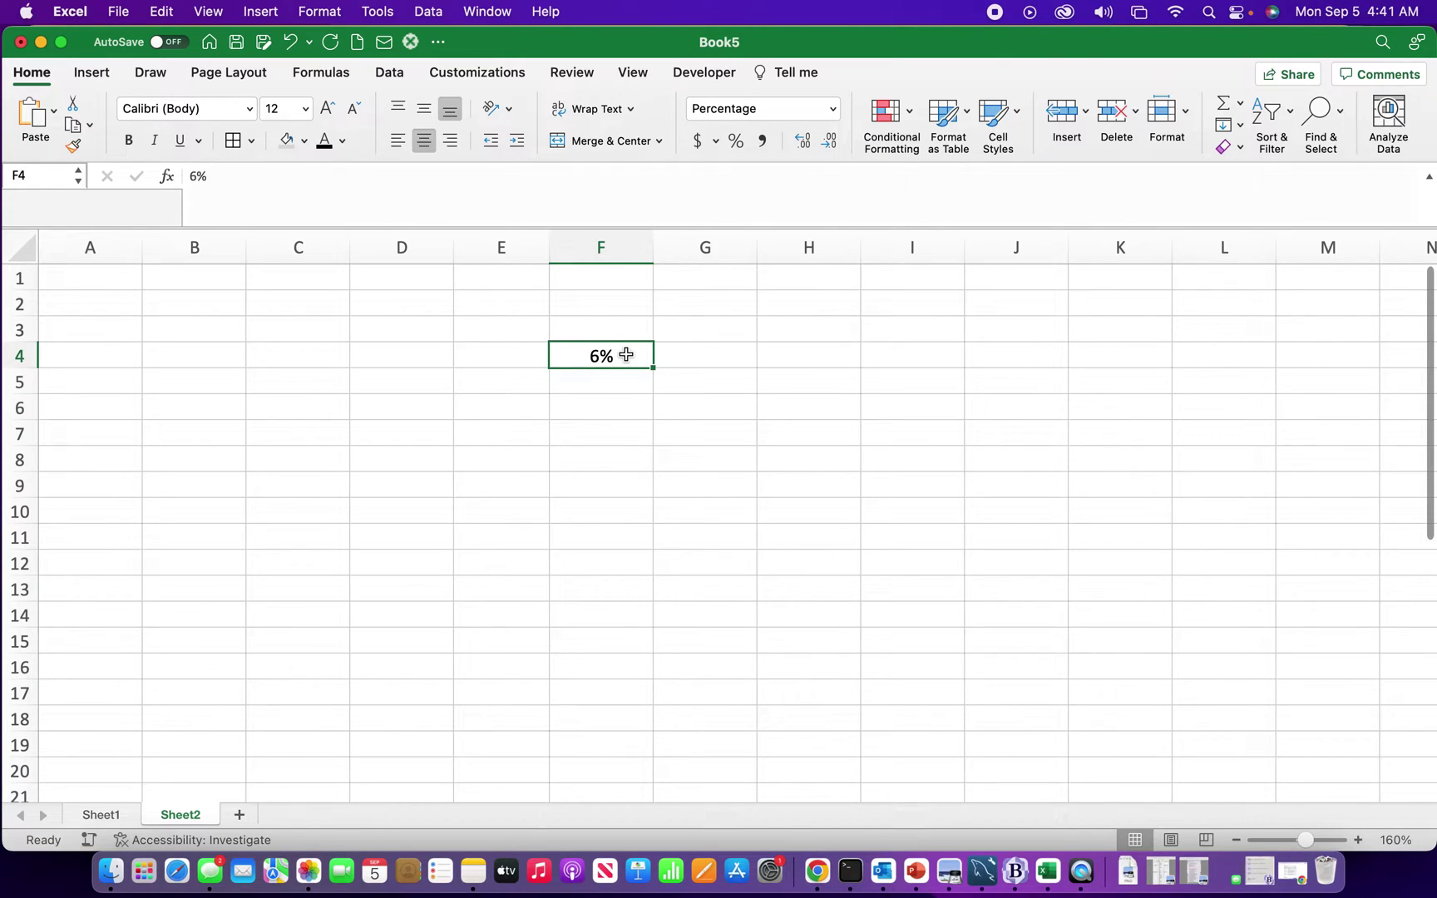
left_click(600, 407)
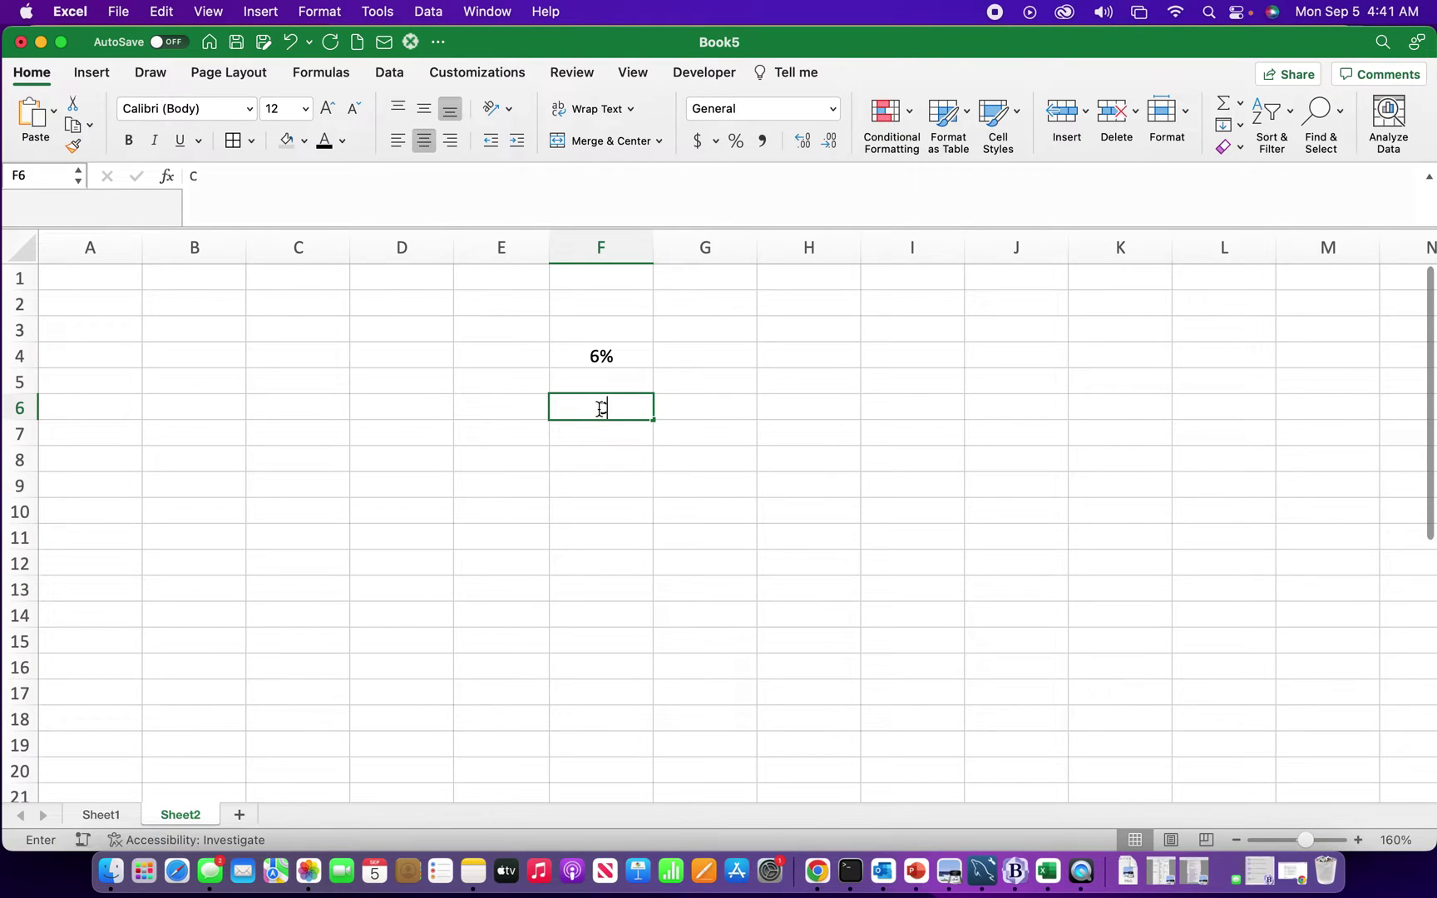
double_click(599, 408)
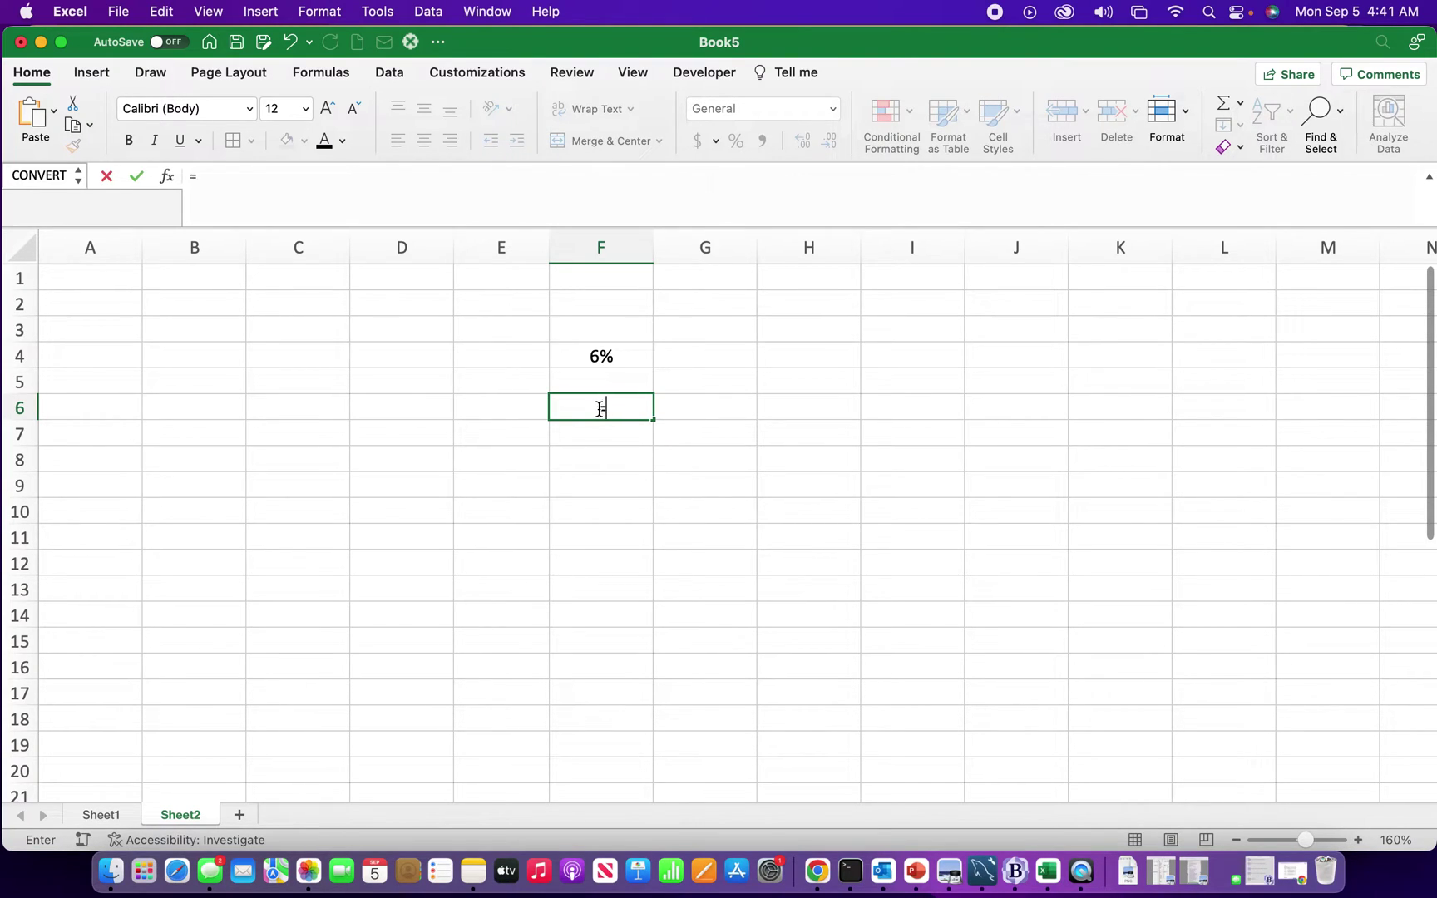
type("=con")
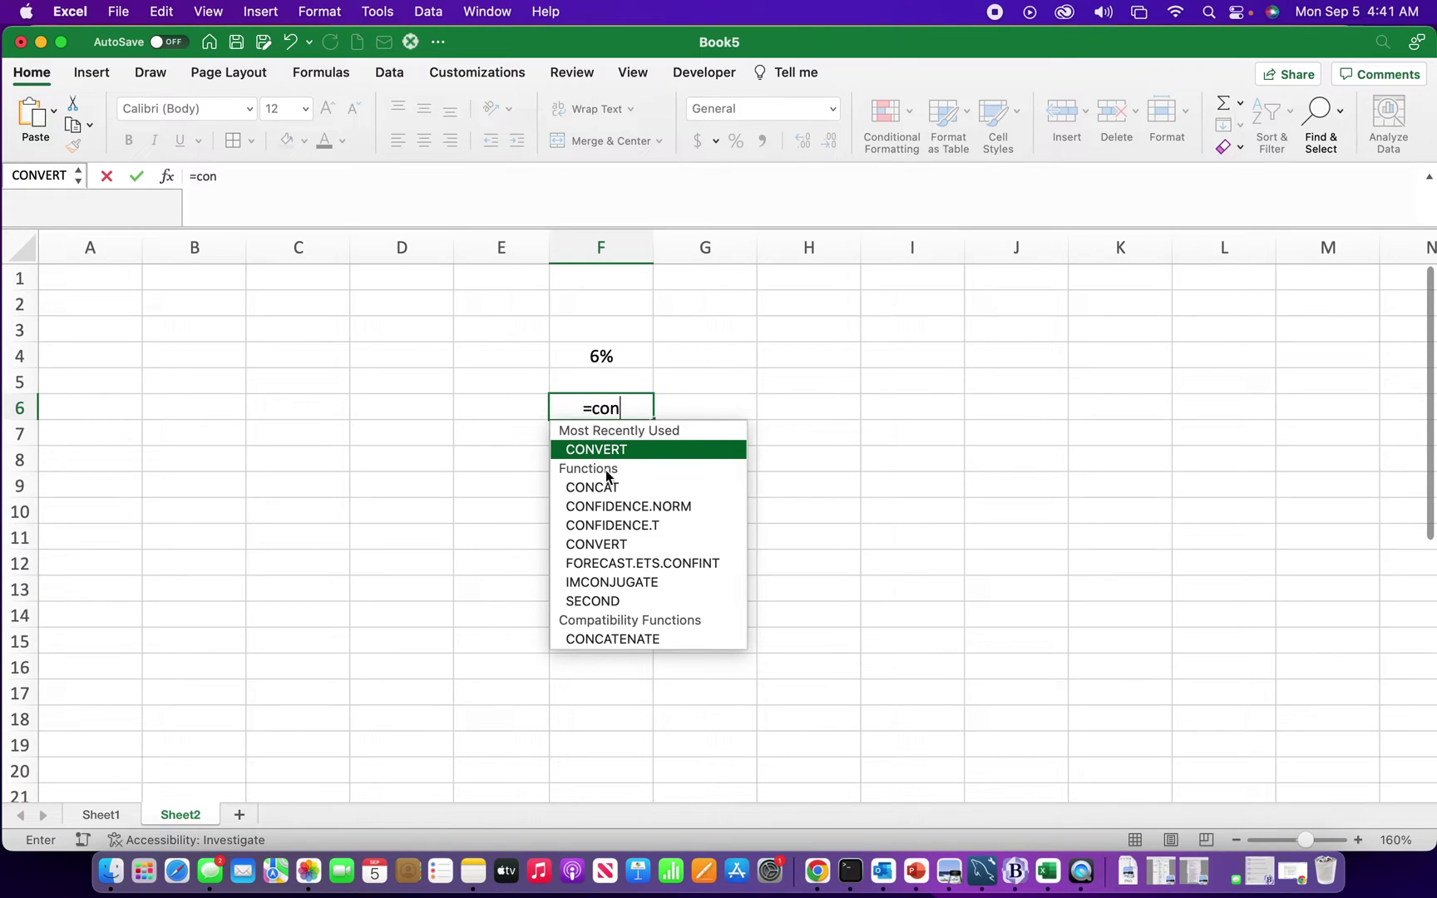
Enter =CONCAT("Over 5% at ",F4) in F6, which displays 'Over 5% at 0.06'.
left_click(595, 487)
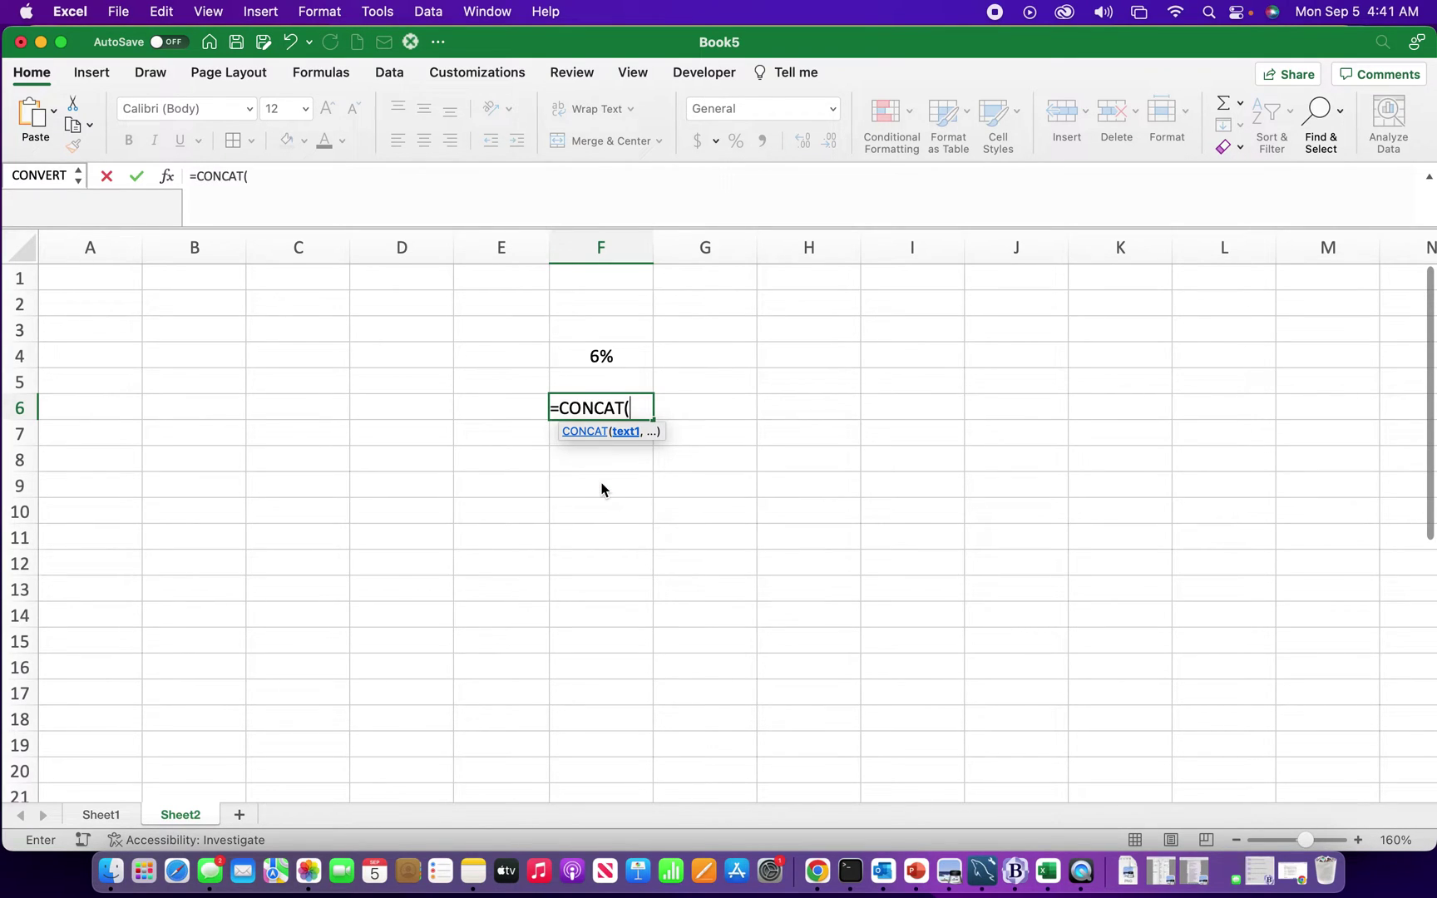
type("\"")
type("Over")
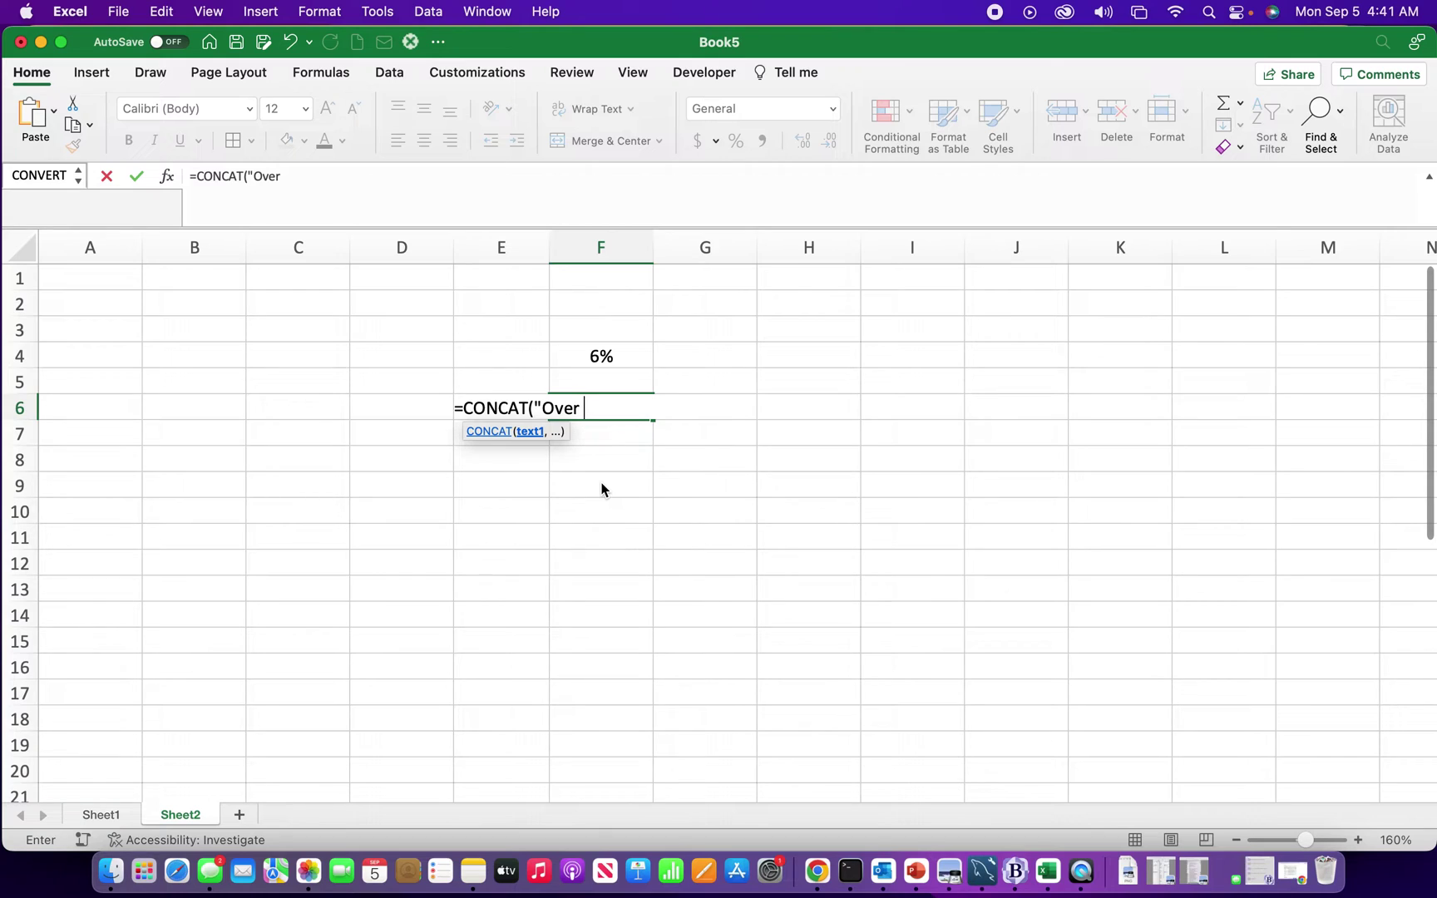
type(" 5%")
type(" at")
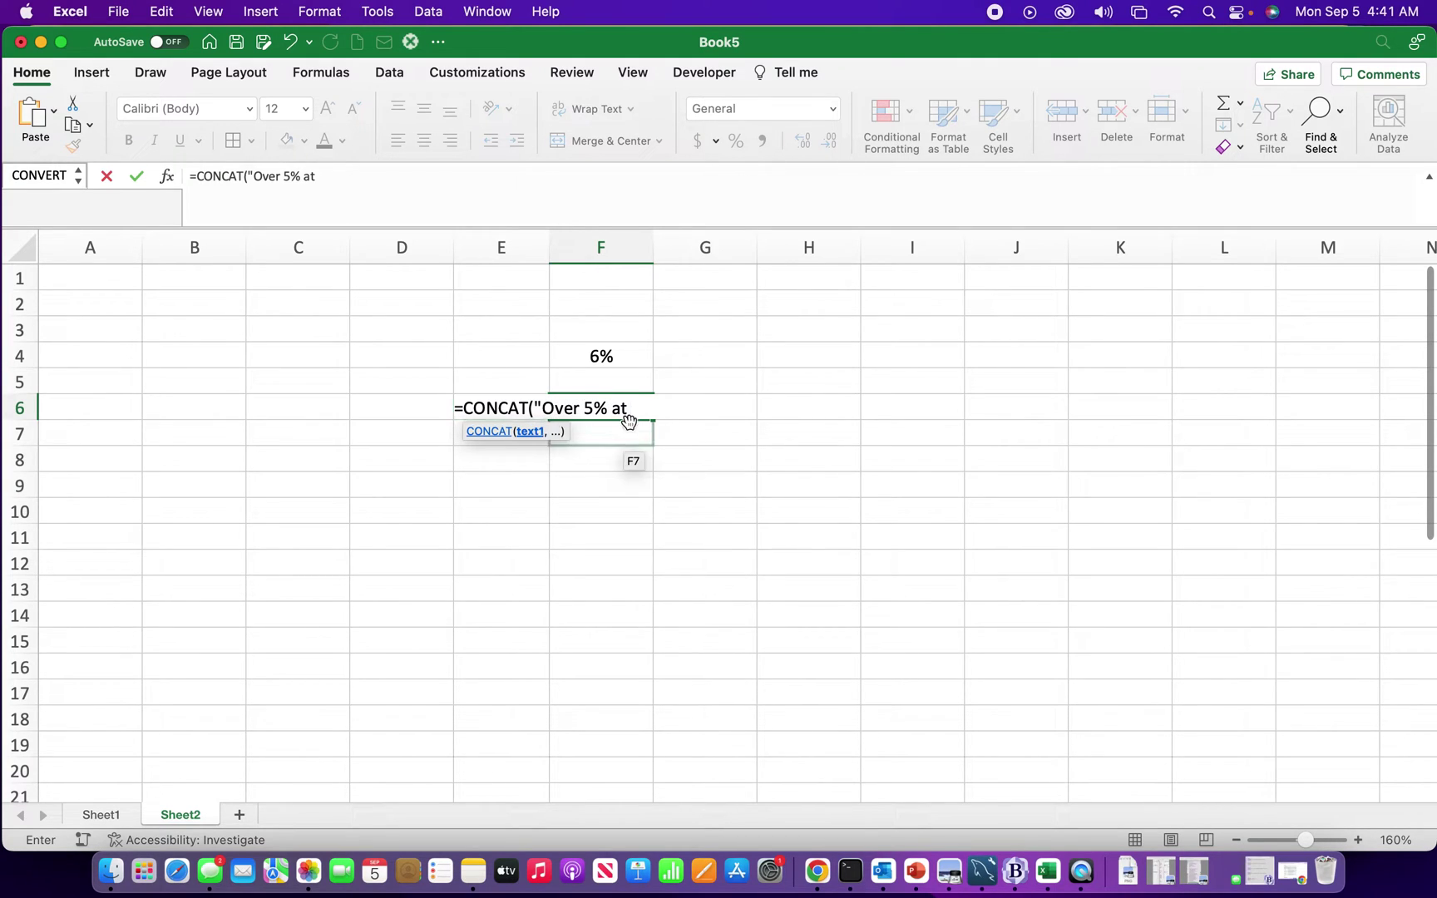
left_click(635, 409)
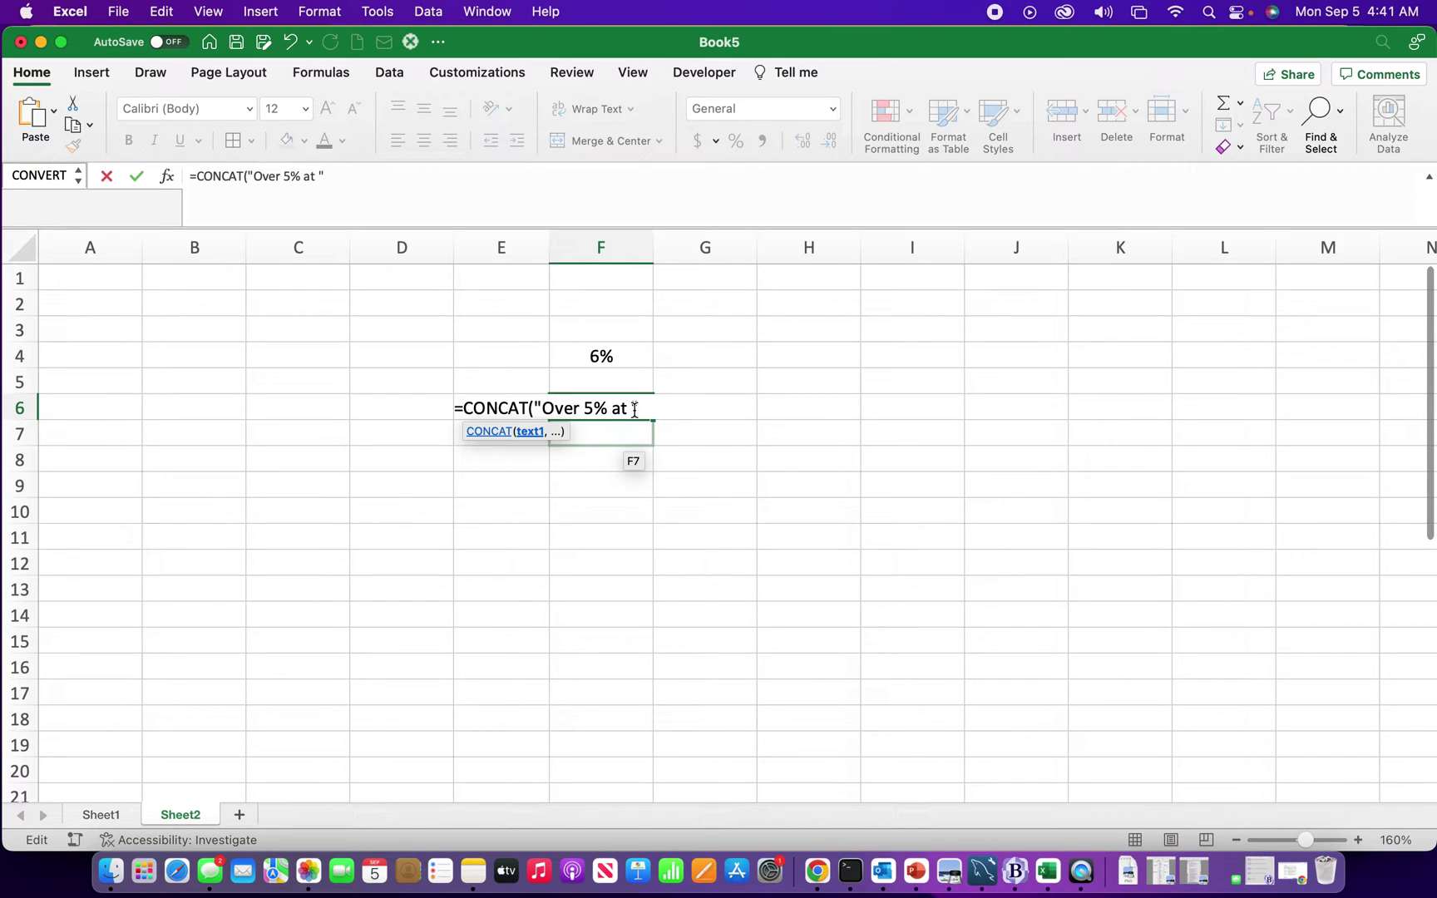
type(",")
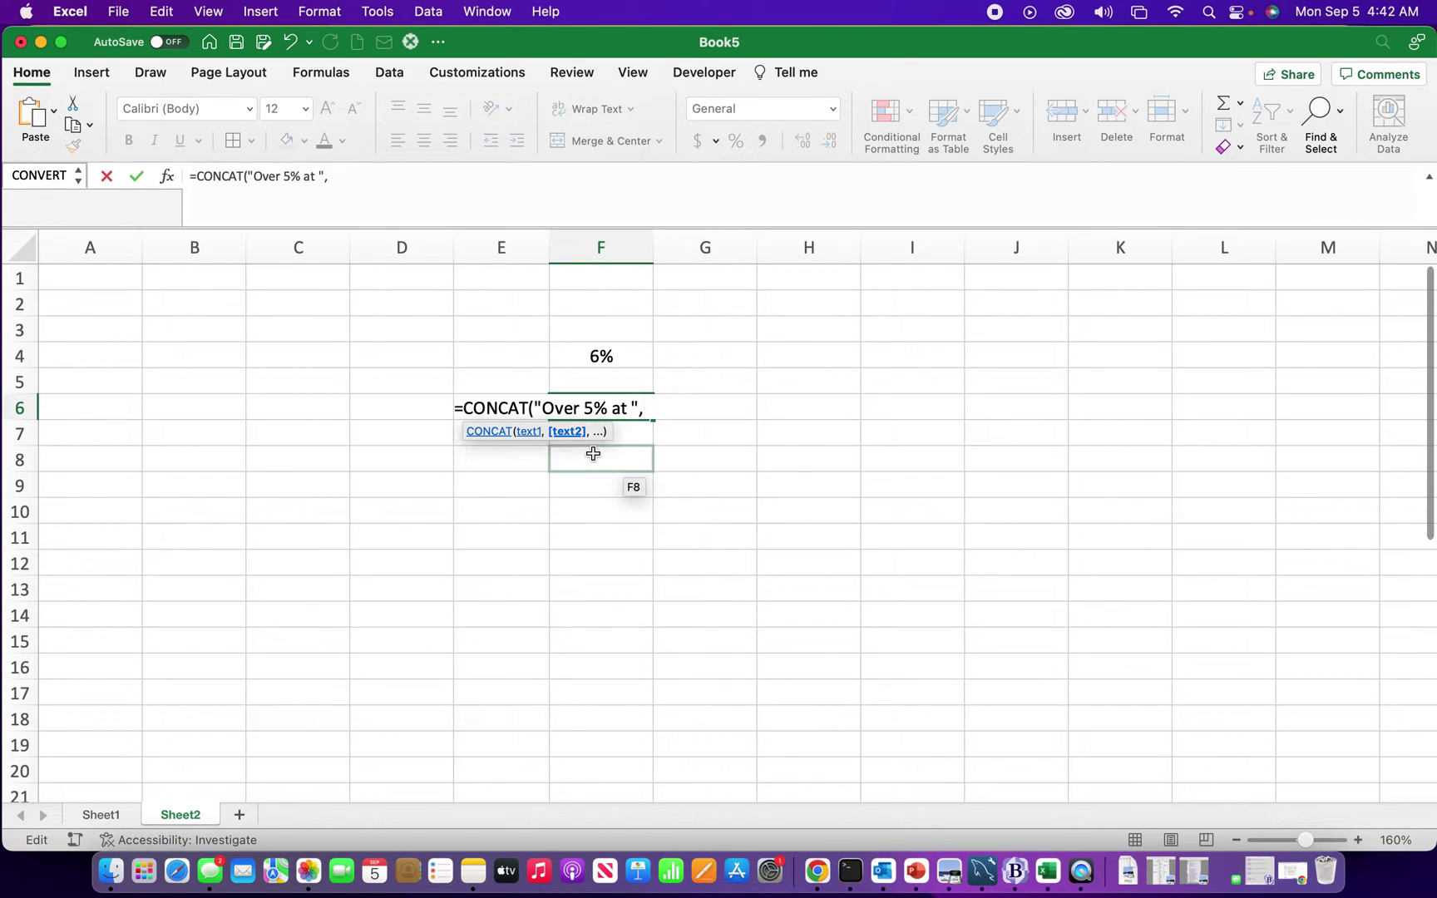
left_click(587, 356)
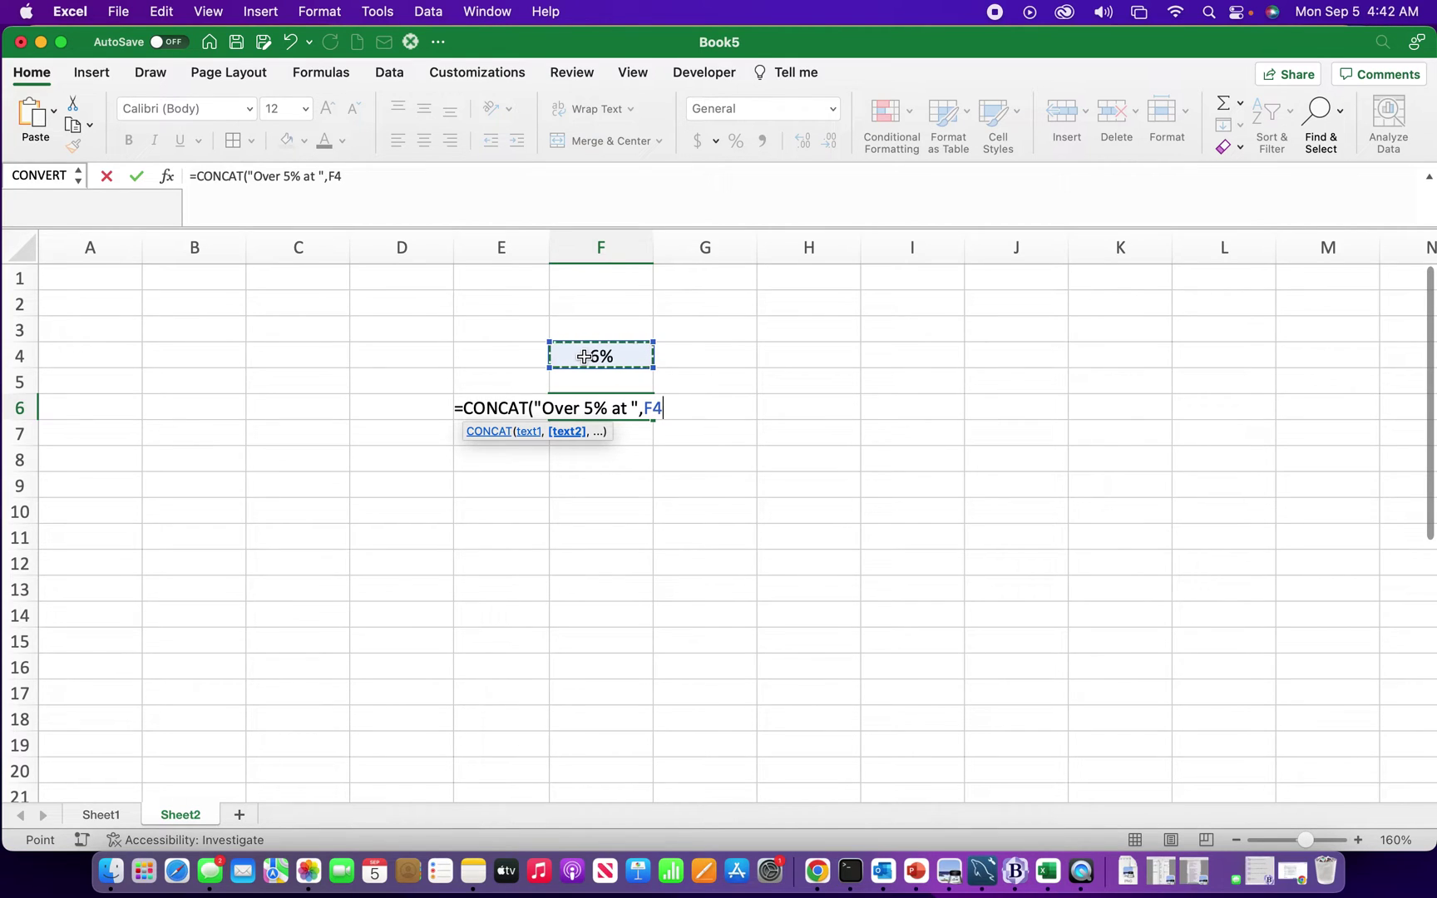
type(")")
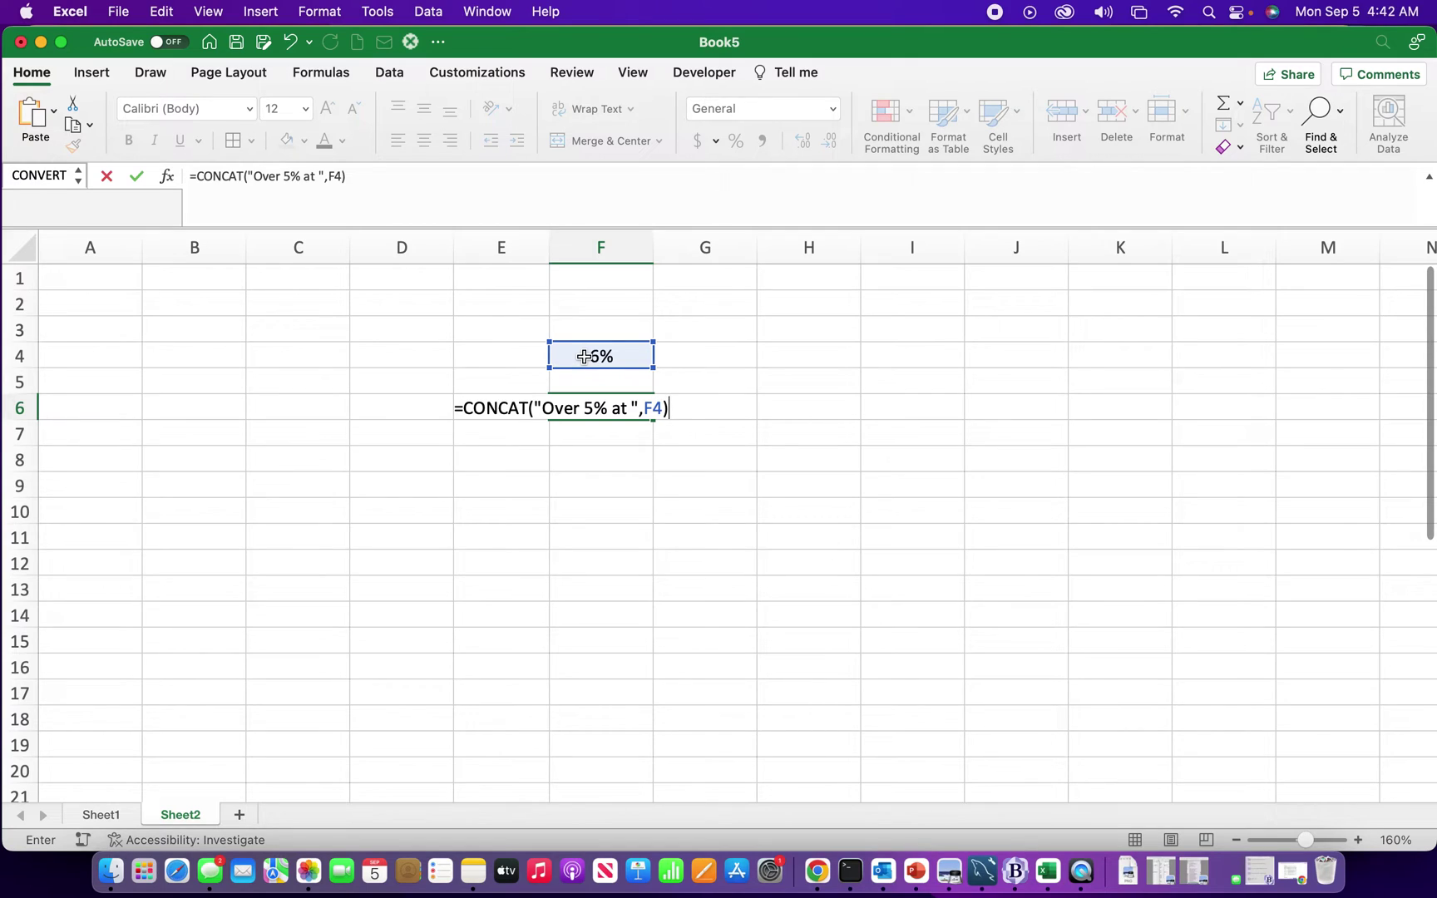
key("Return")
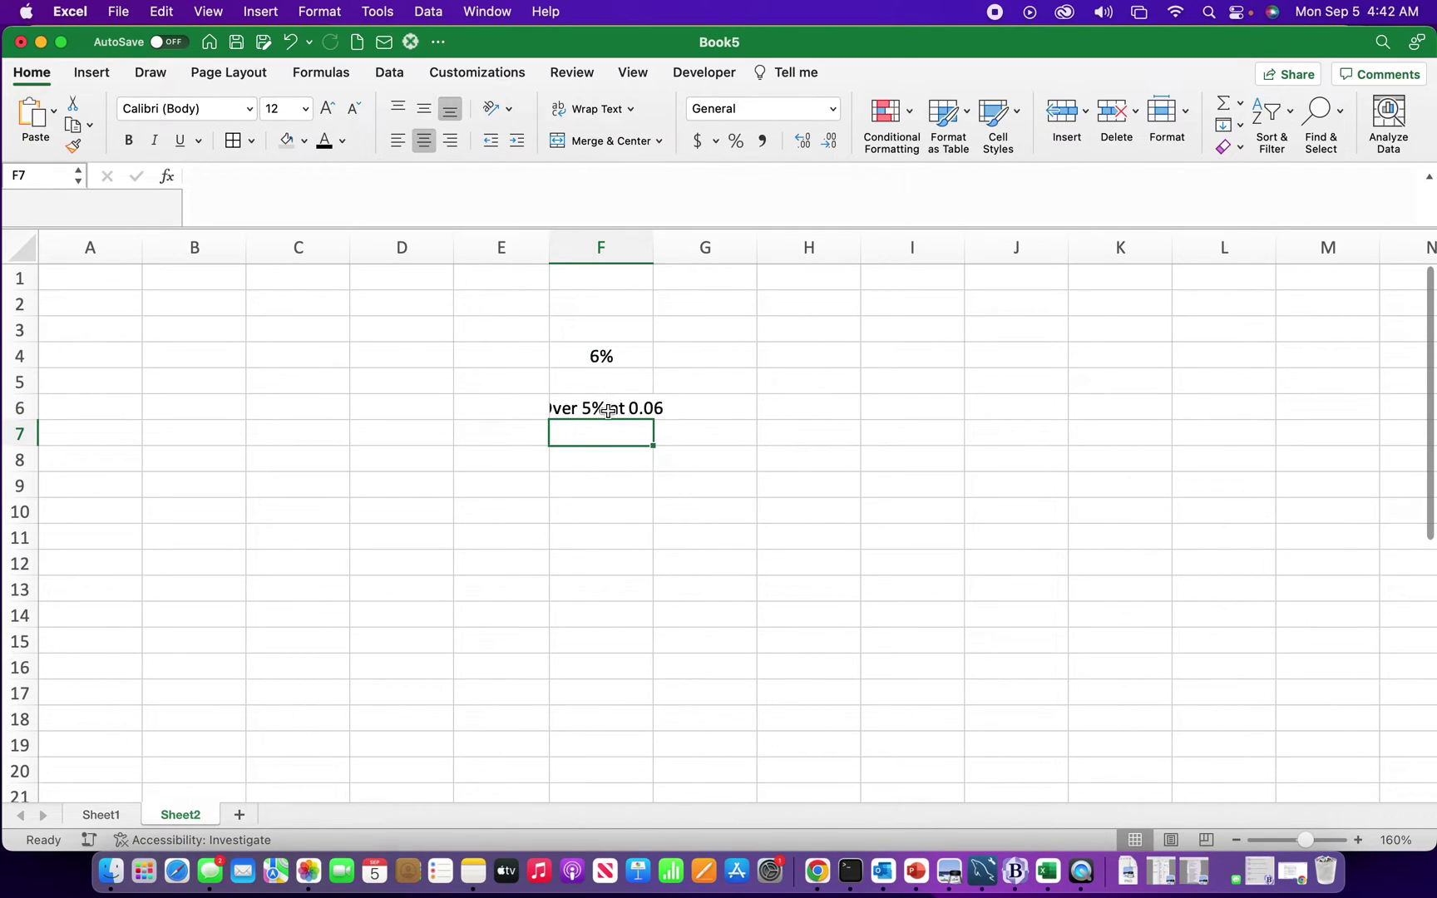
Widen column F and wrap F4 in TEXT(F4,"##%") inside F6's CONCAT, declining the correction.
left_click_drag(652, 248, 720, 266)
left_click(651, 407)
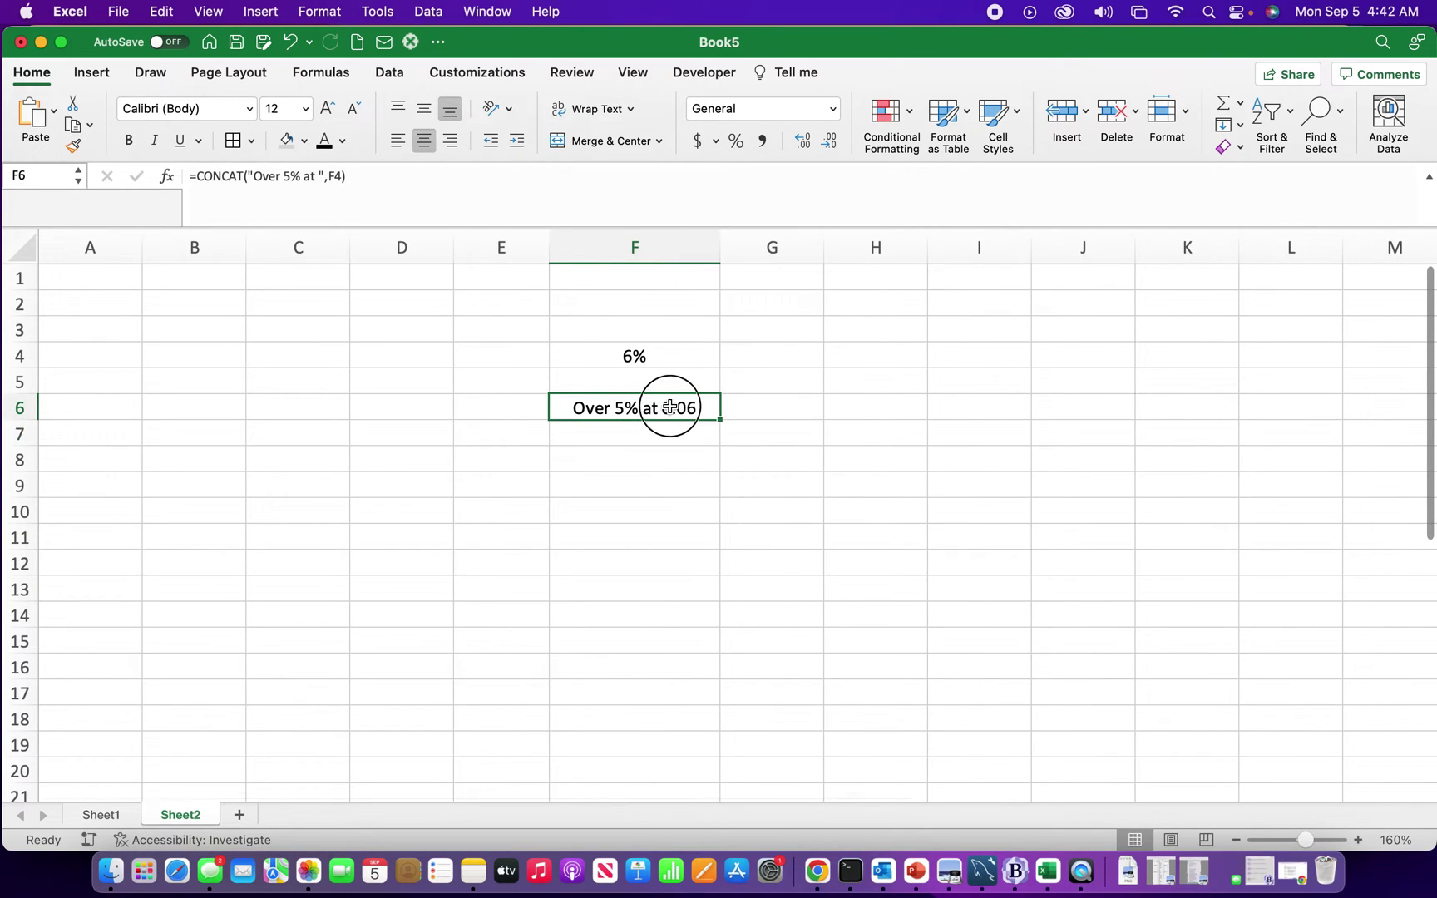
double_click(671, 406)
left_click(644, 407)
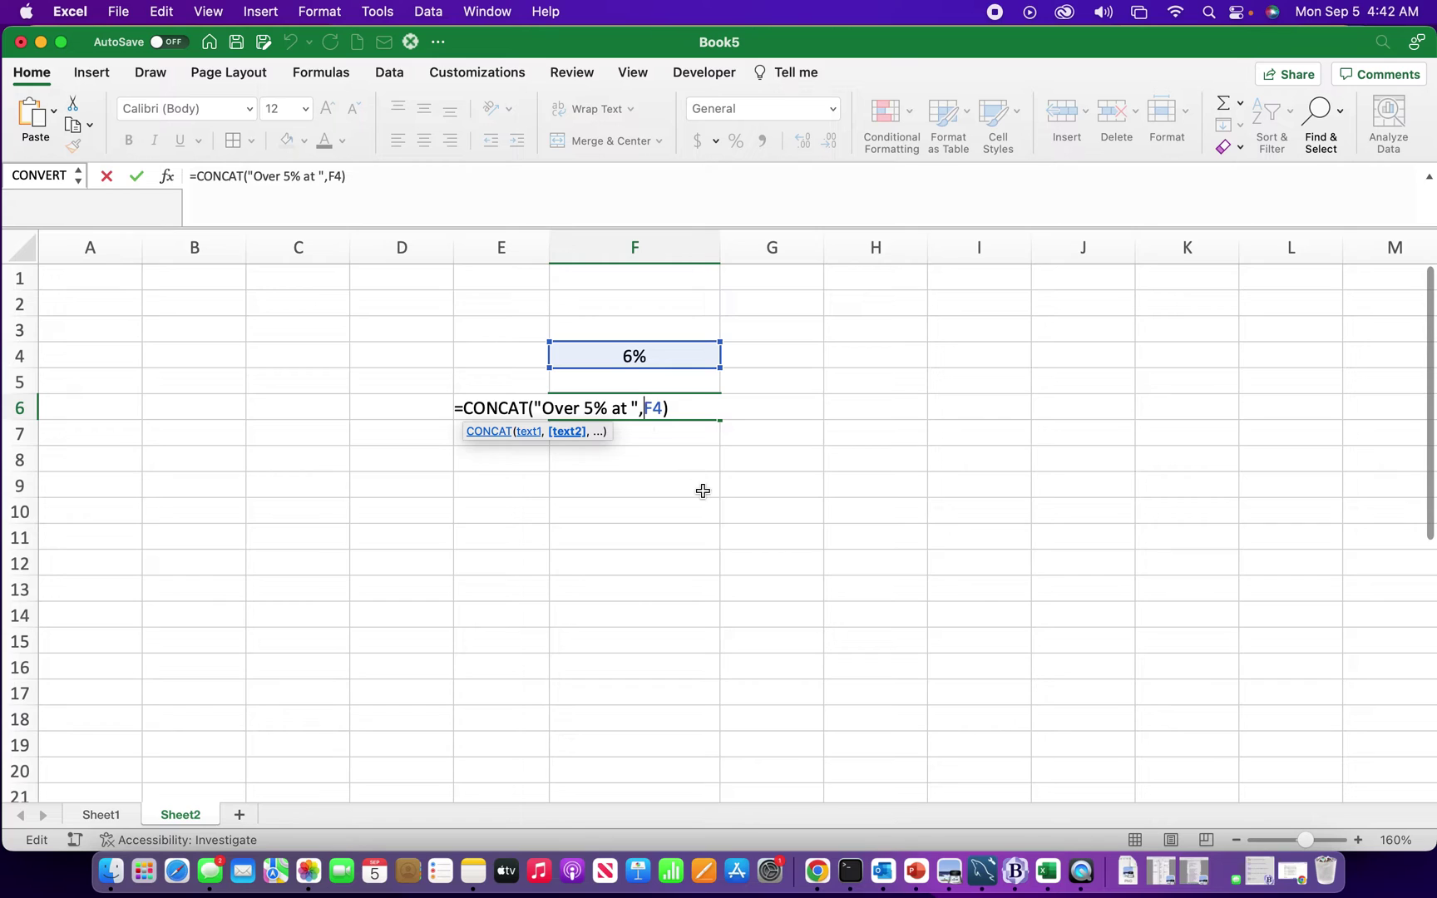
type("text")
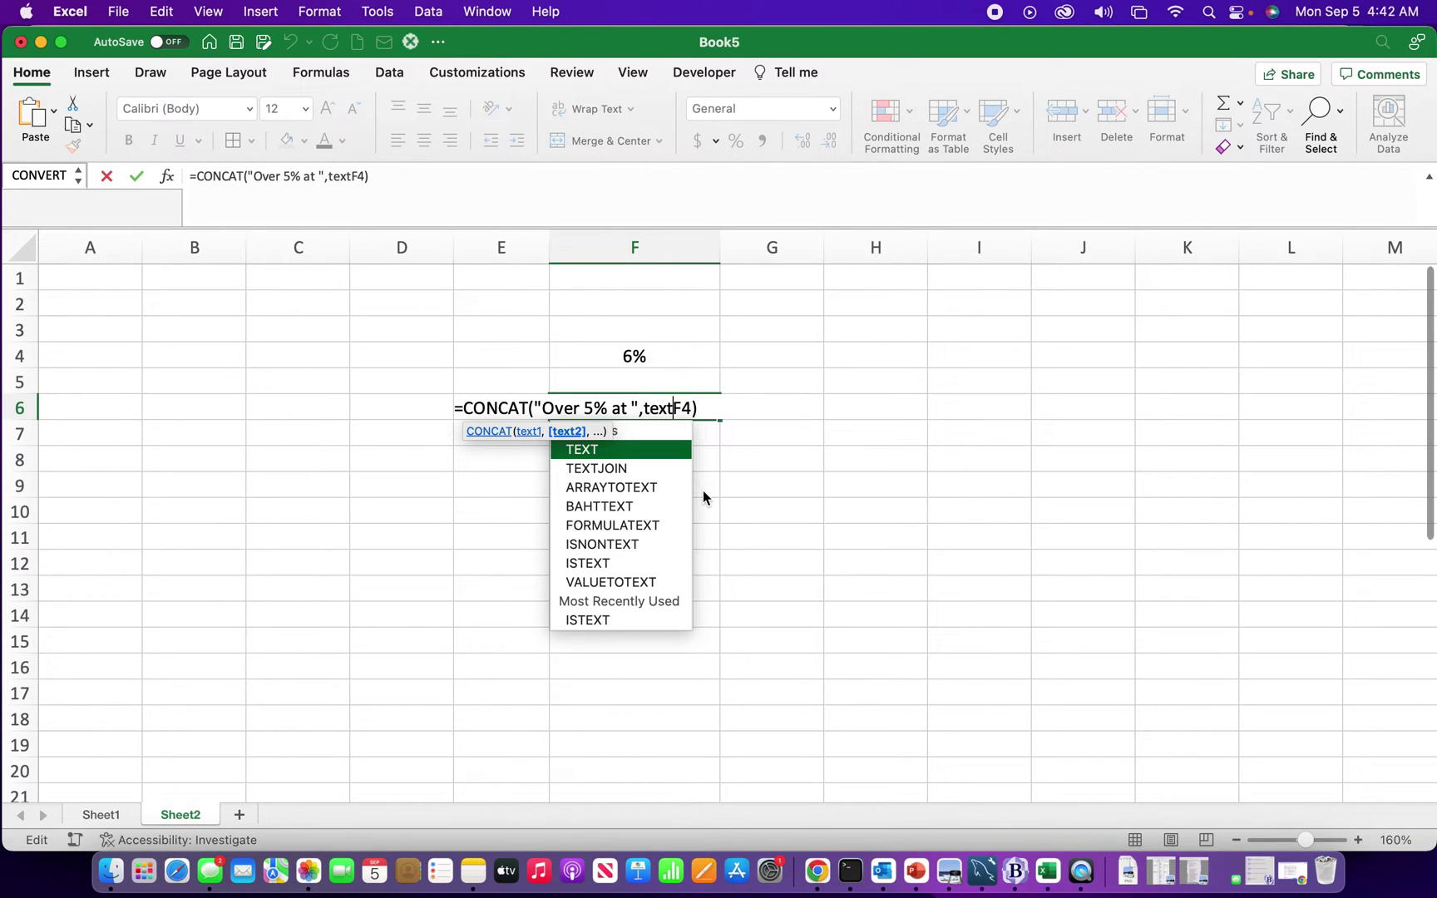
type("(")
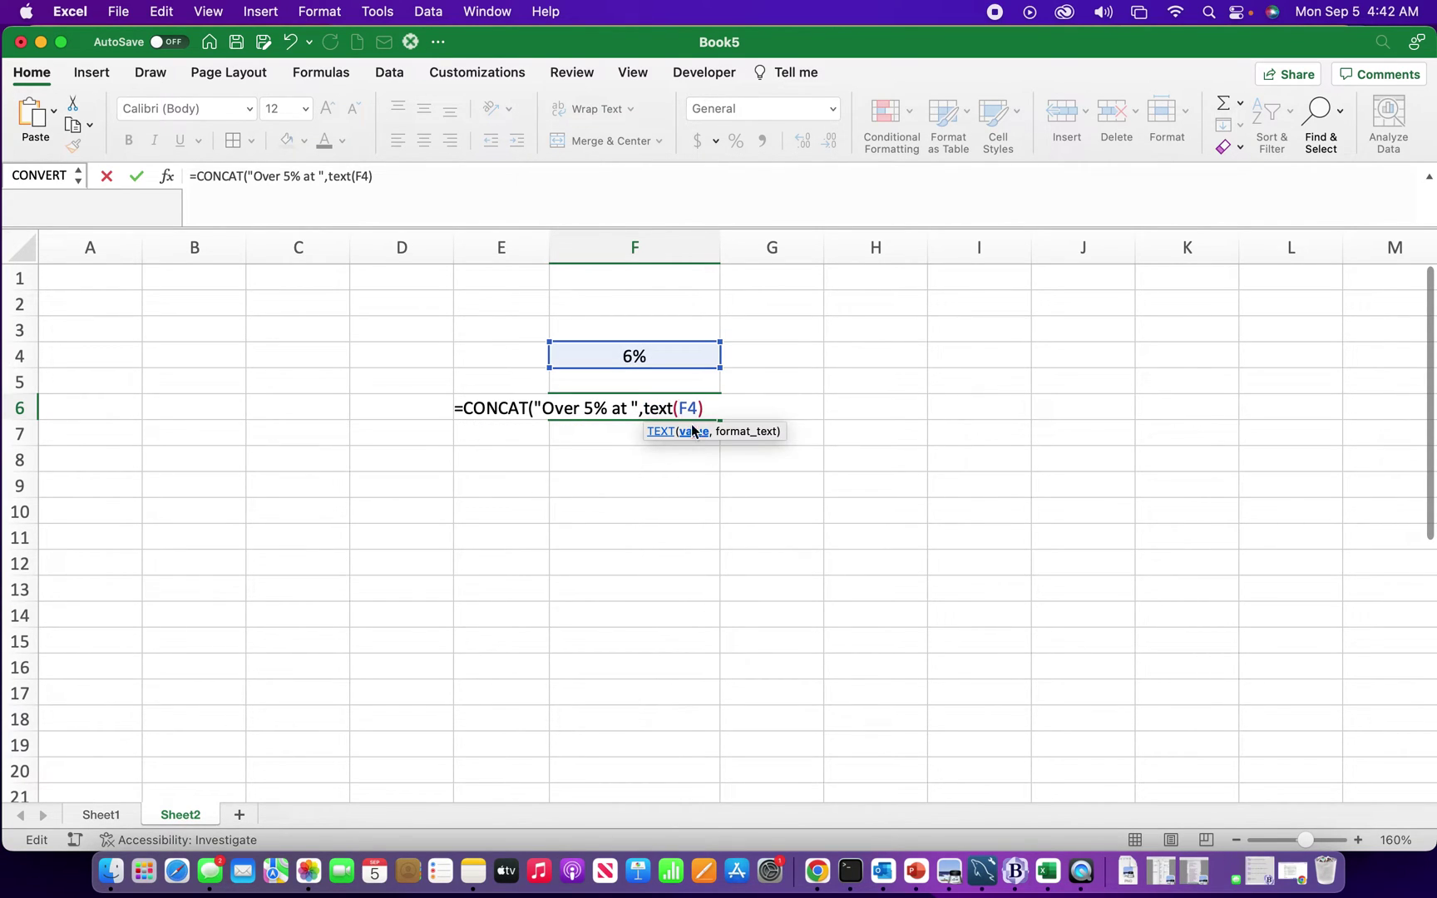
left_click(699, 407)
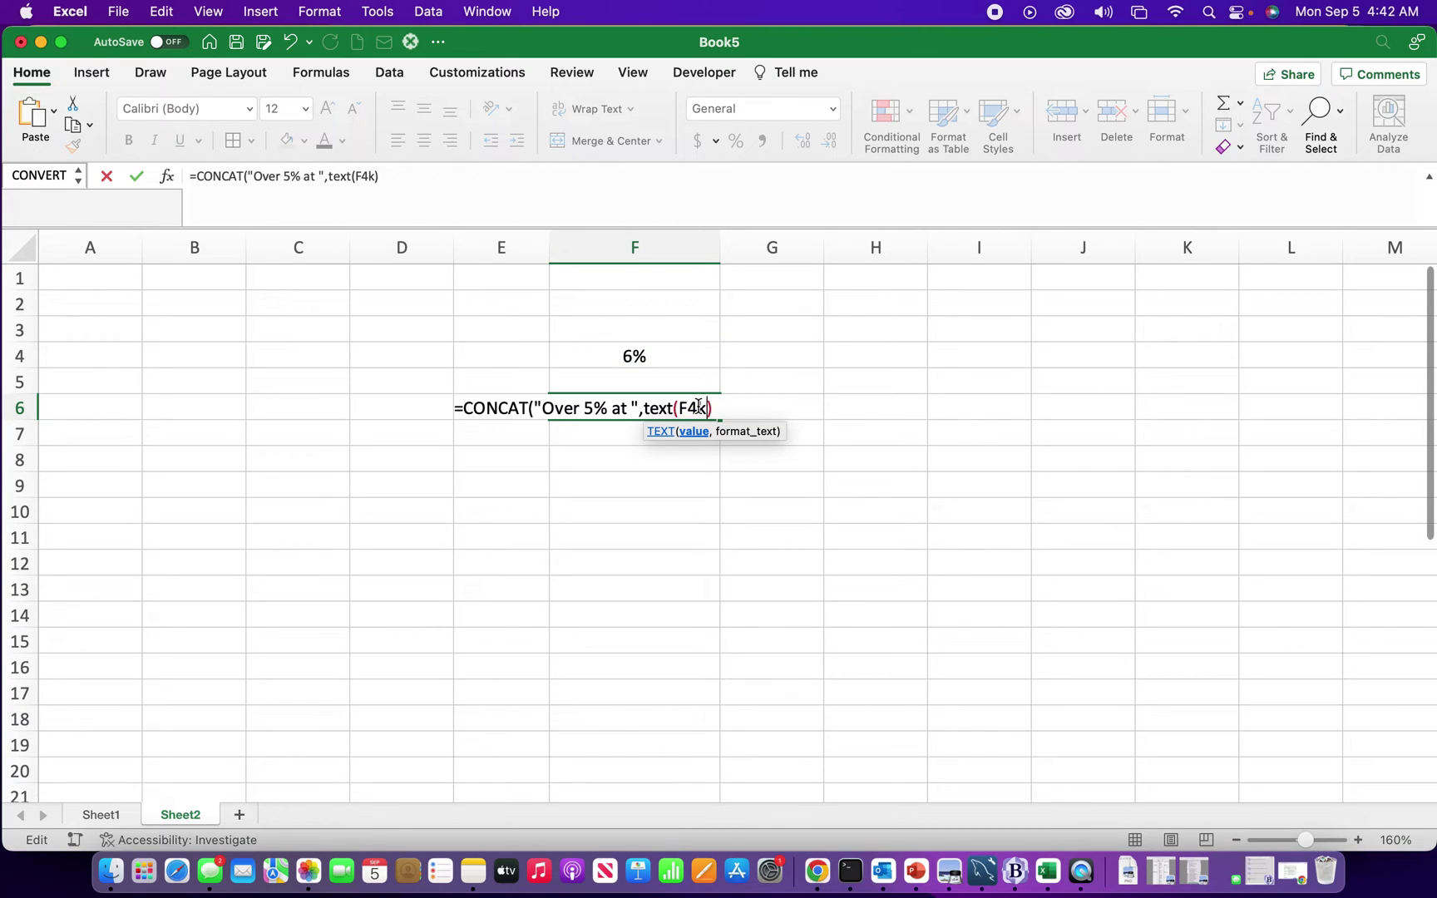
type(",\"")
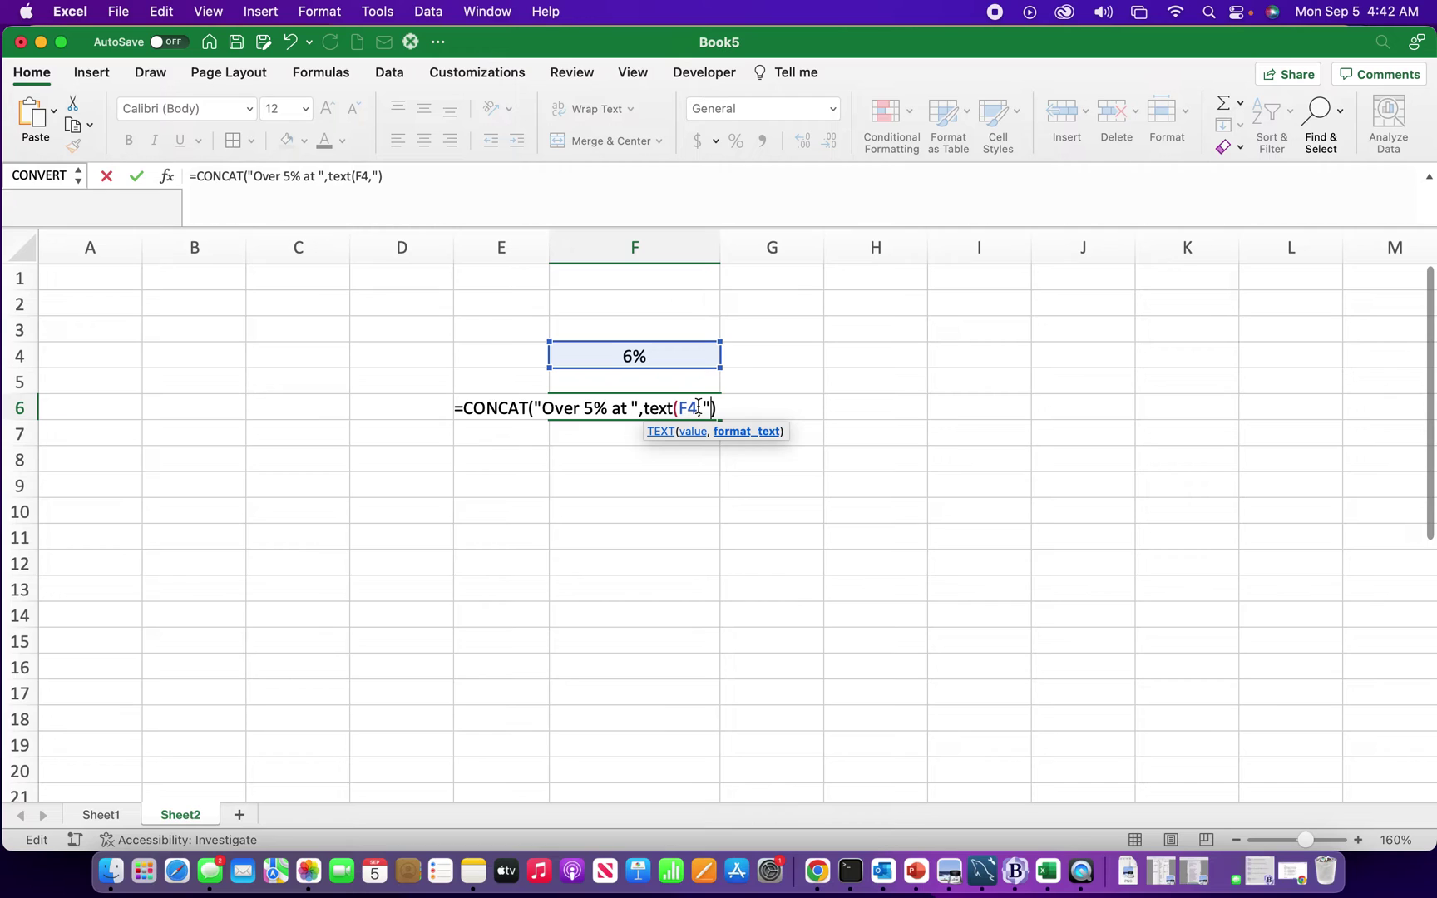
type("#")
type("#")
type("%")
type("\"")
key("Return")
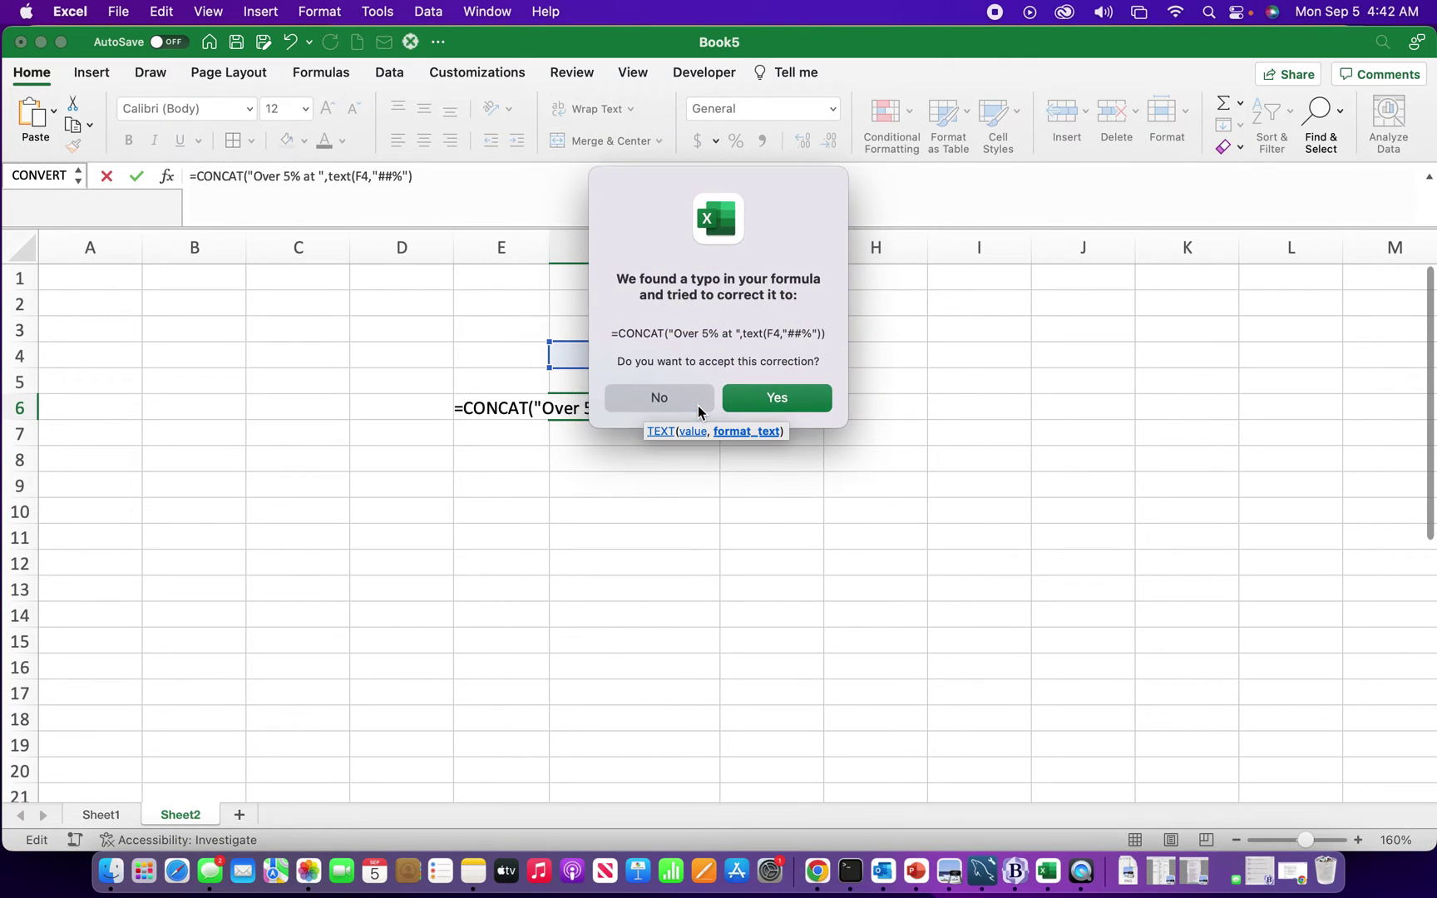
left_click(736, 398)
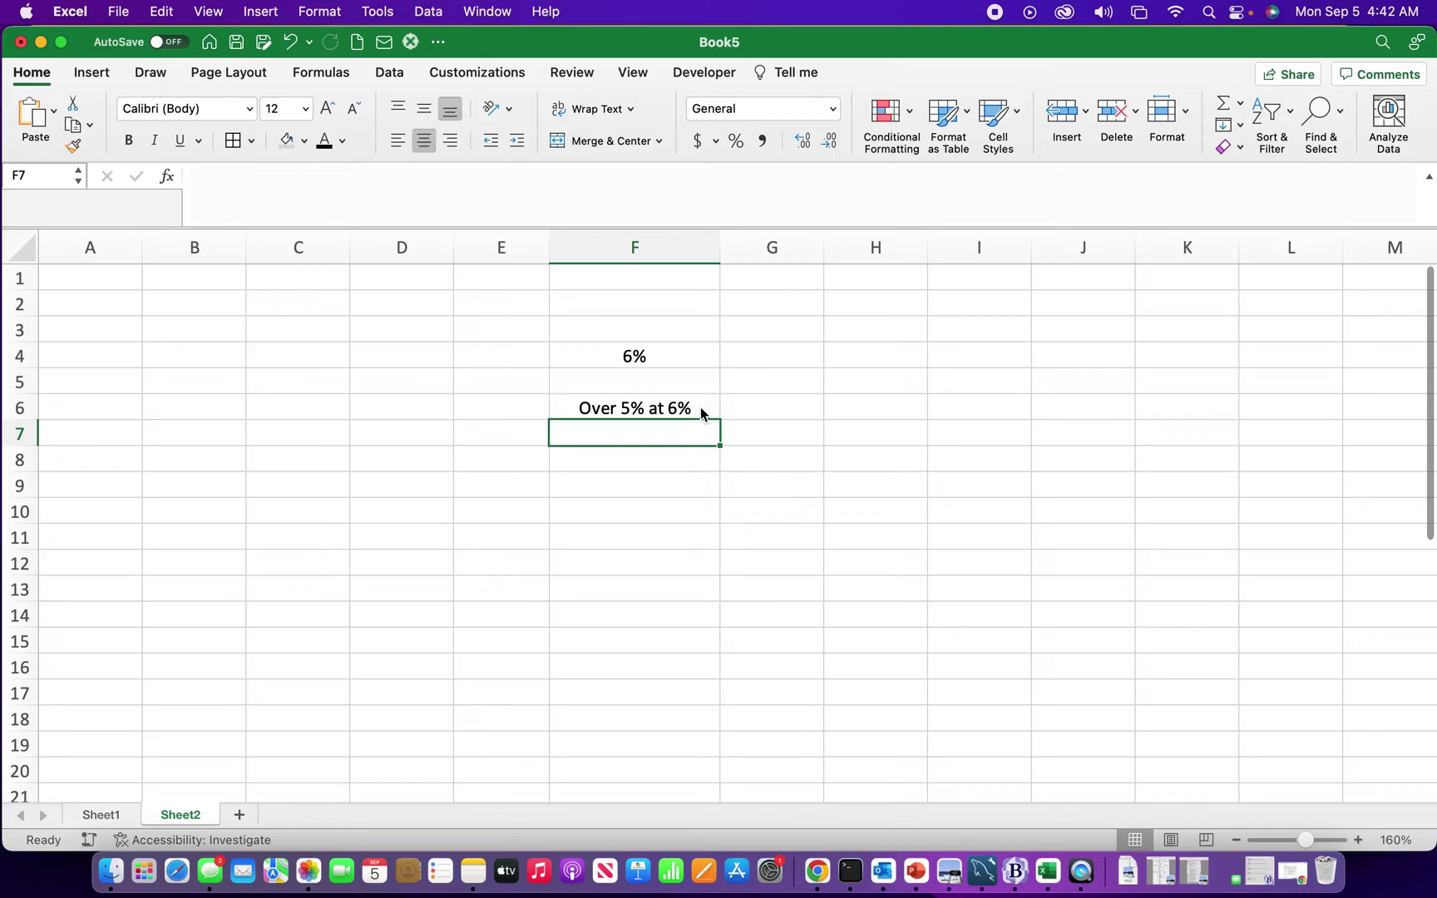
left_click(700, 406)
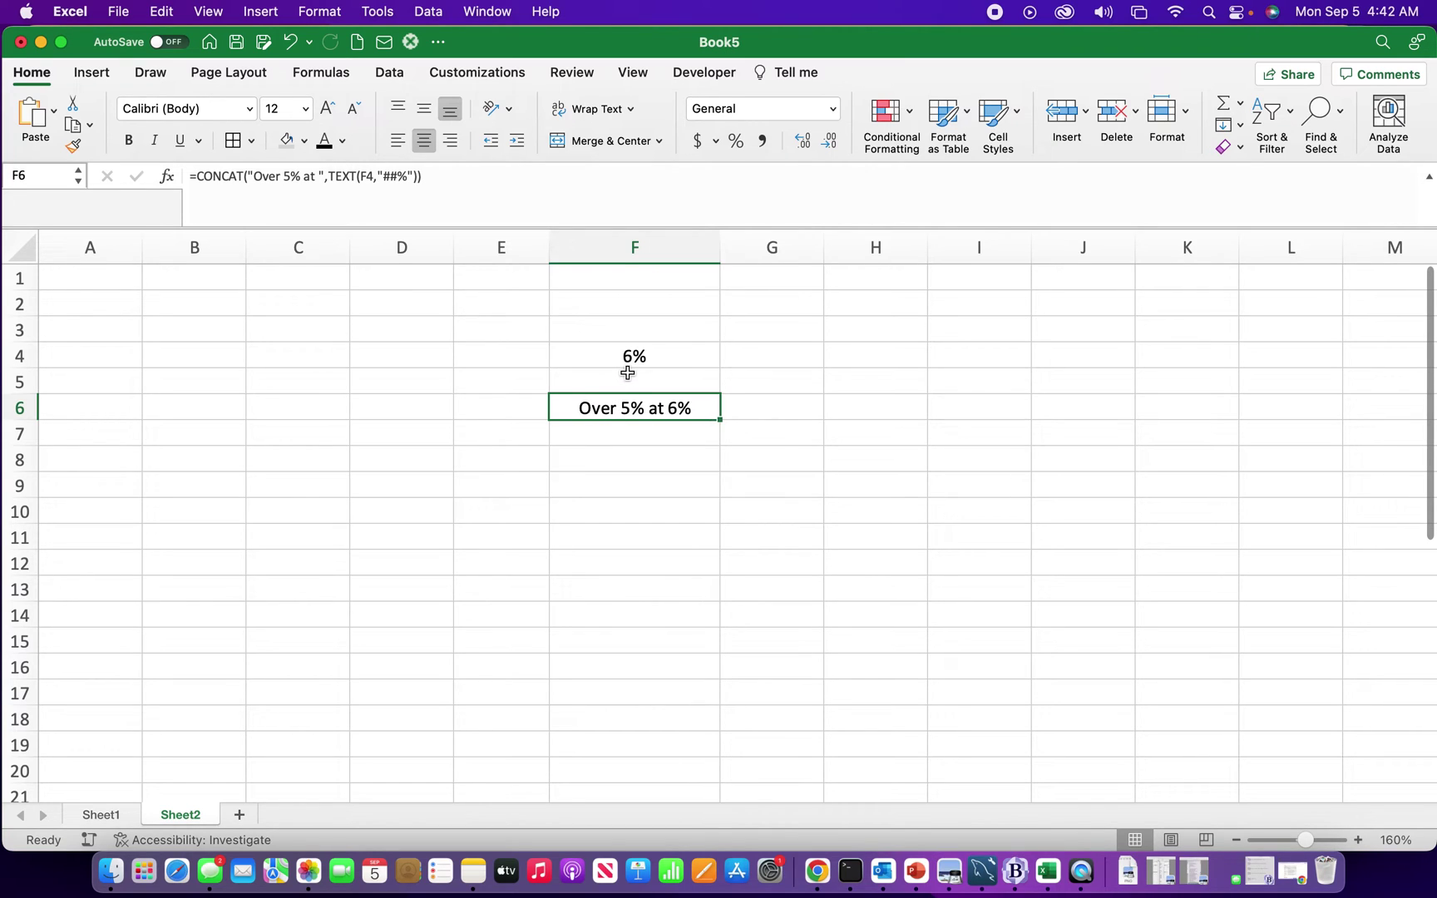
double_click(579, 411)
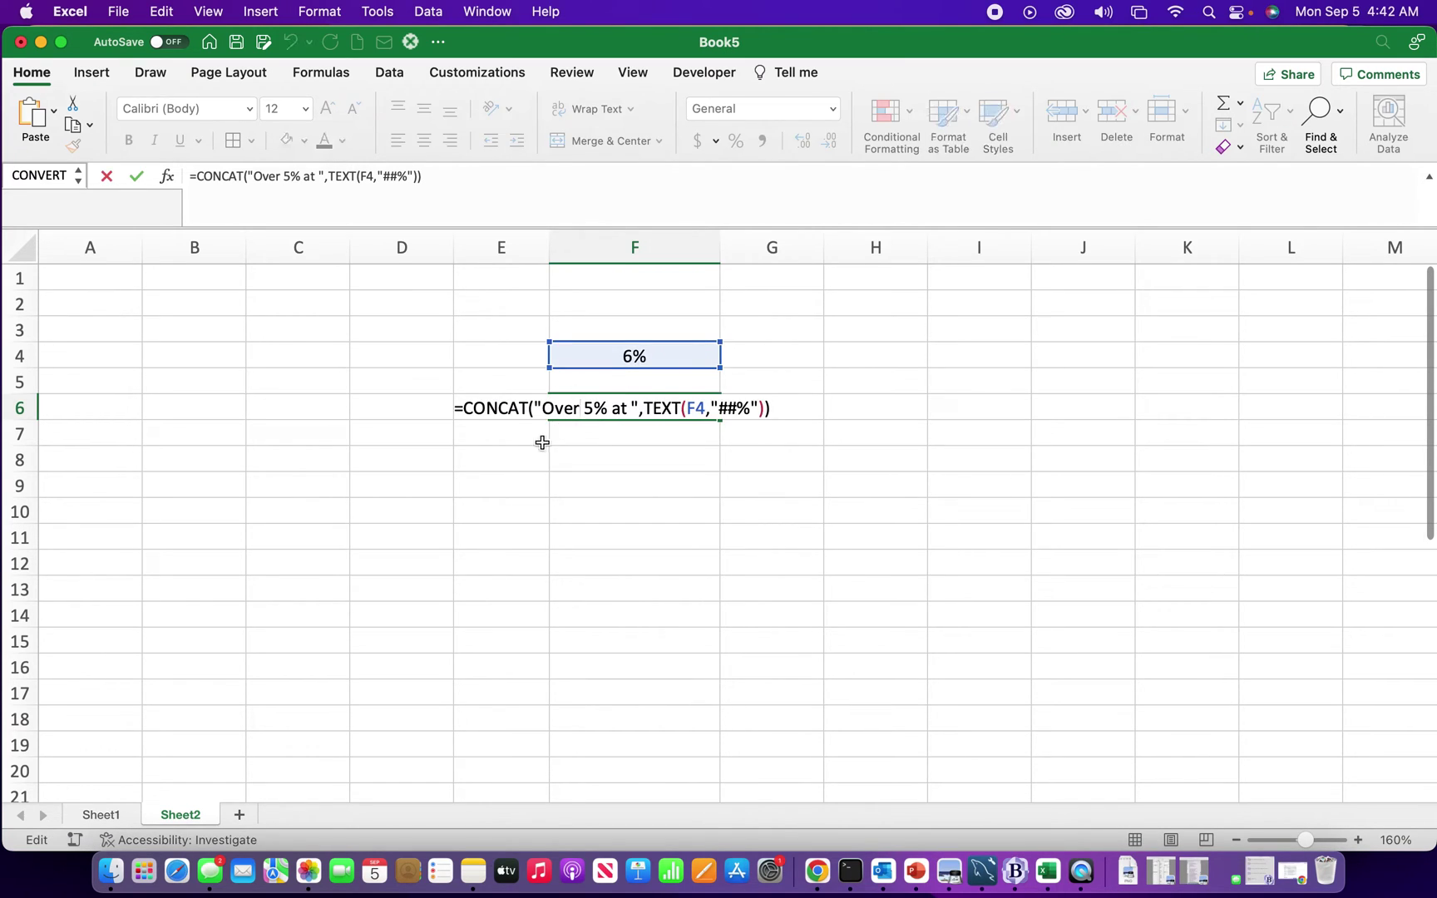
Put F6's CONCAT formula inside IF(F4>5%, ...) as the true result.
left_click(464, 409)
type("if")
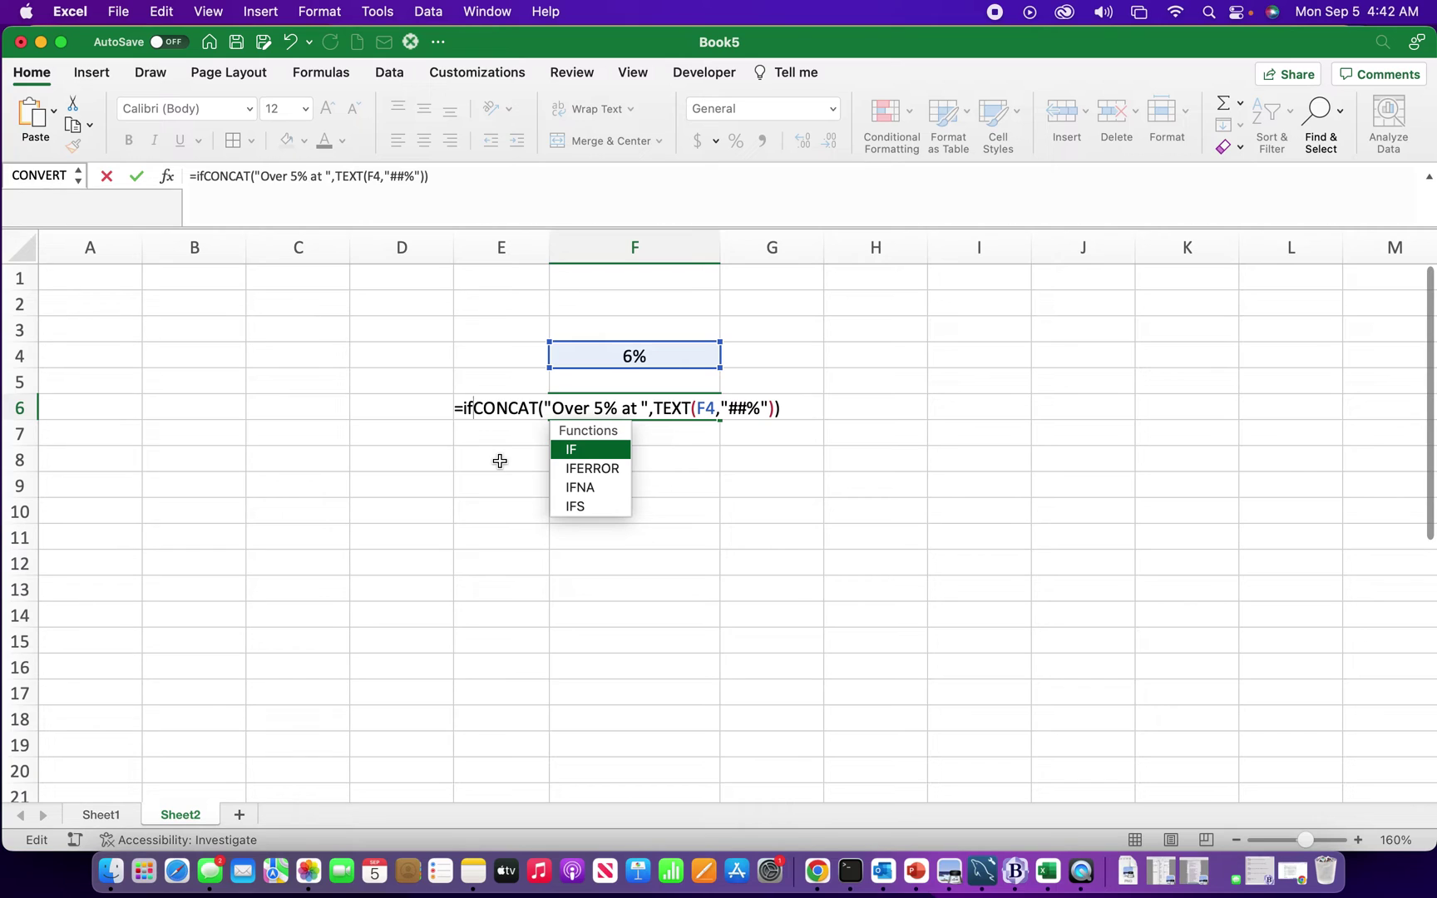
type("(")
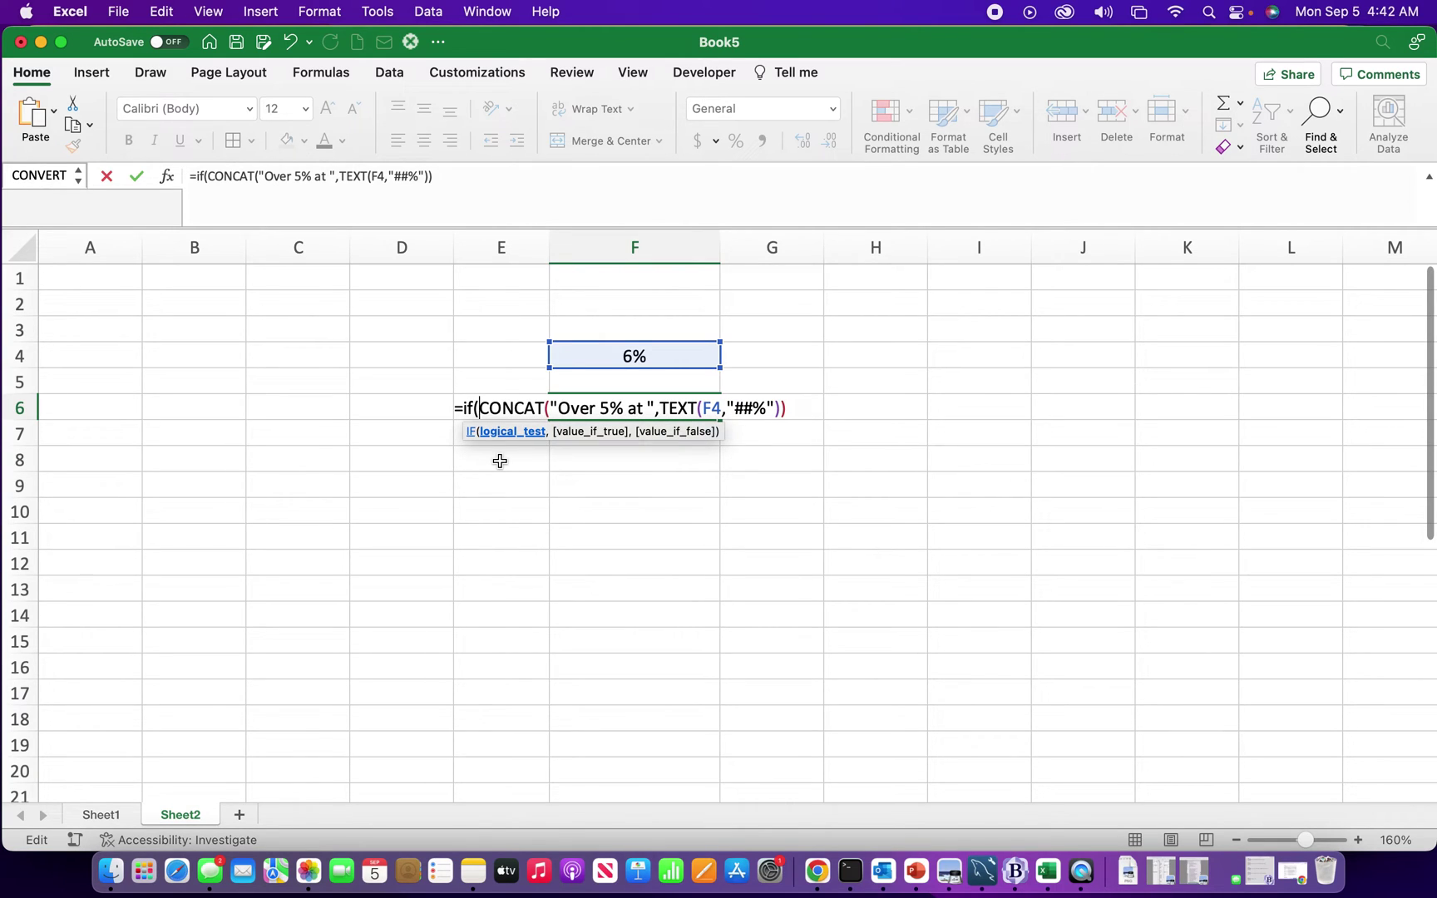
left_click(594, 355)
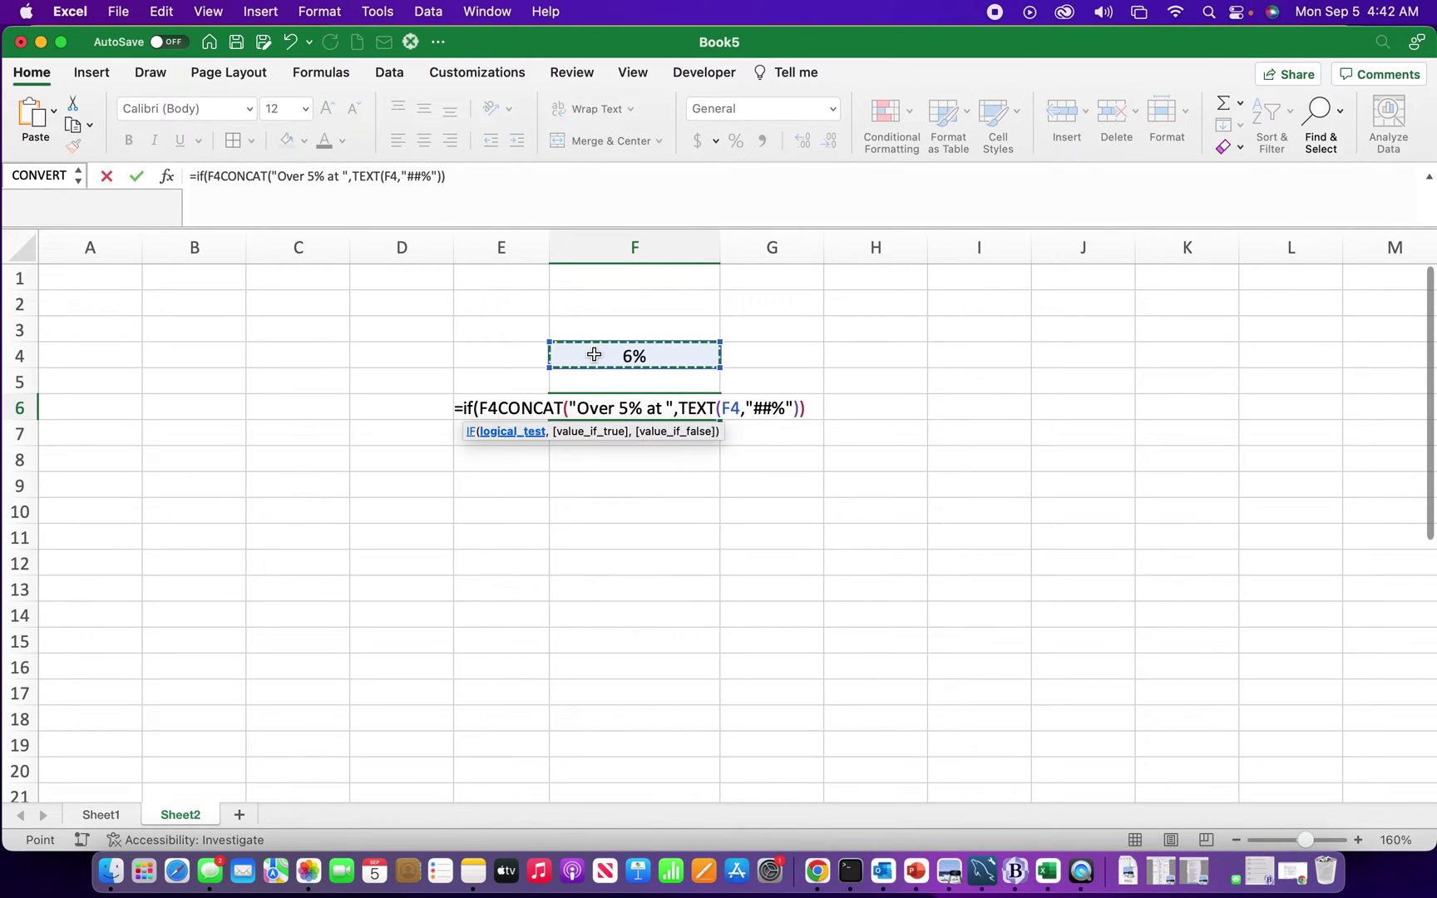
type(">")
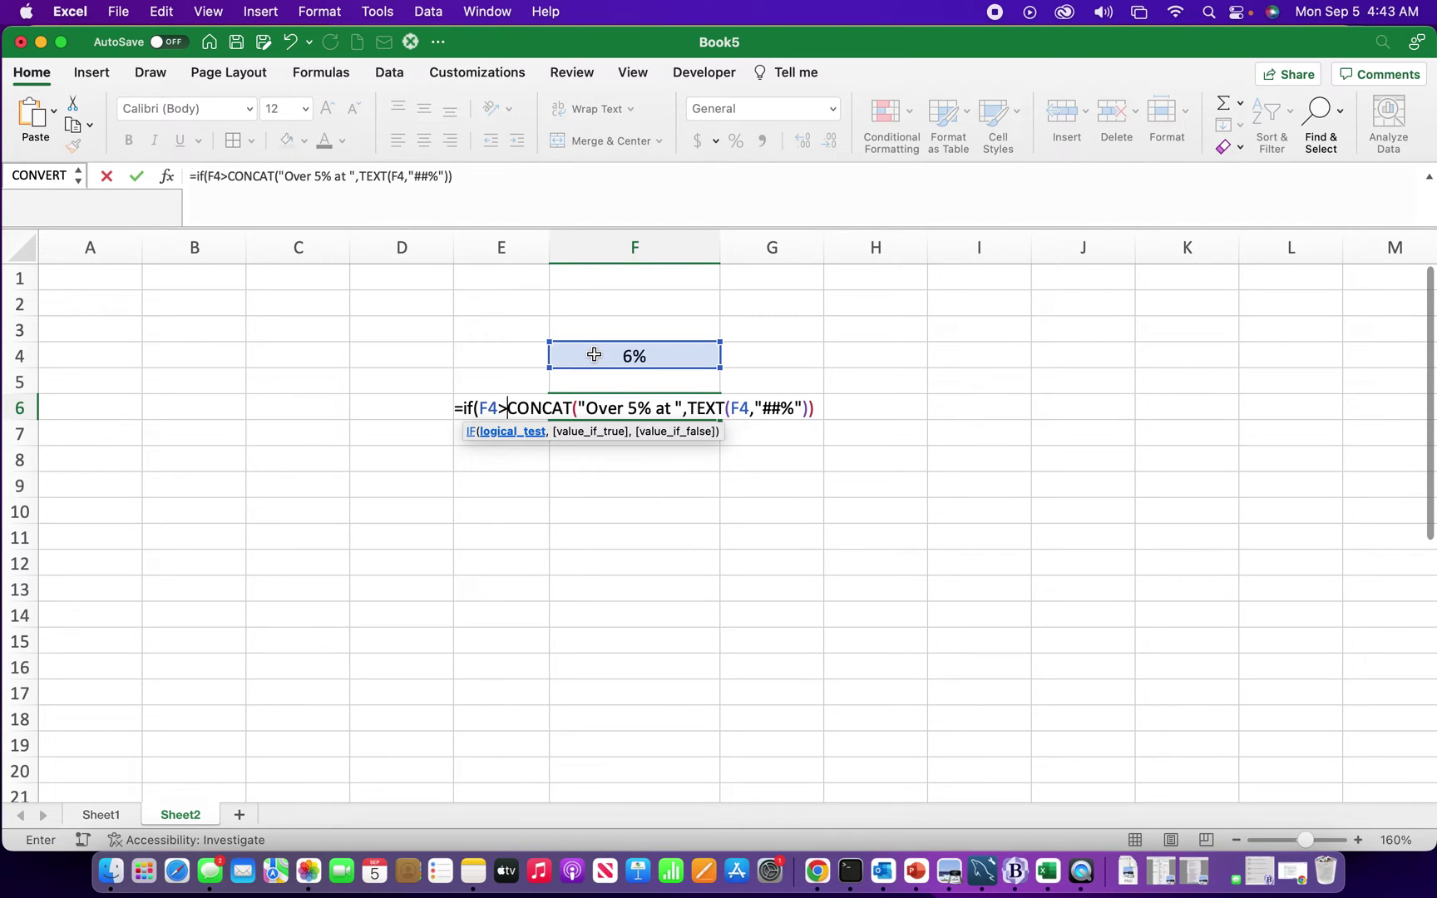
type("5%")
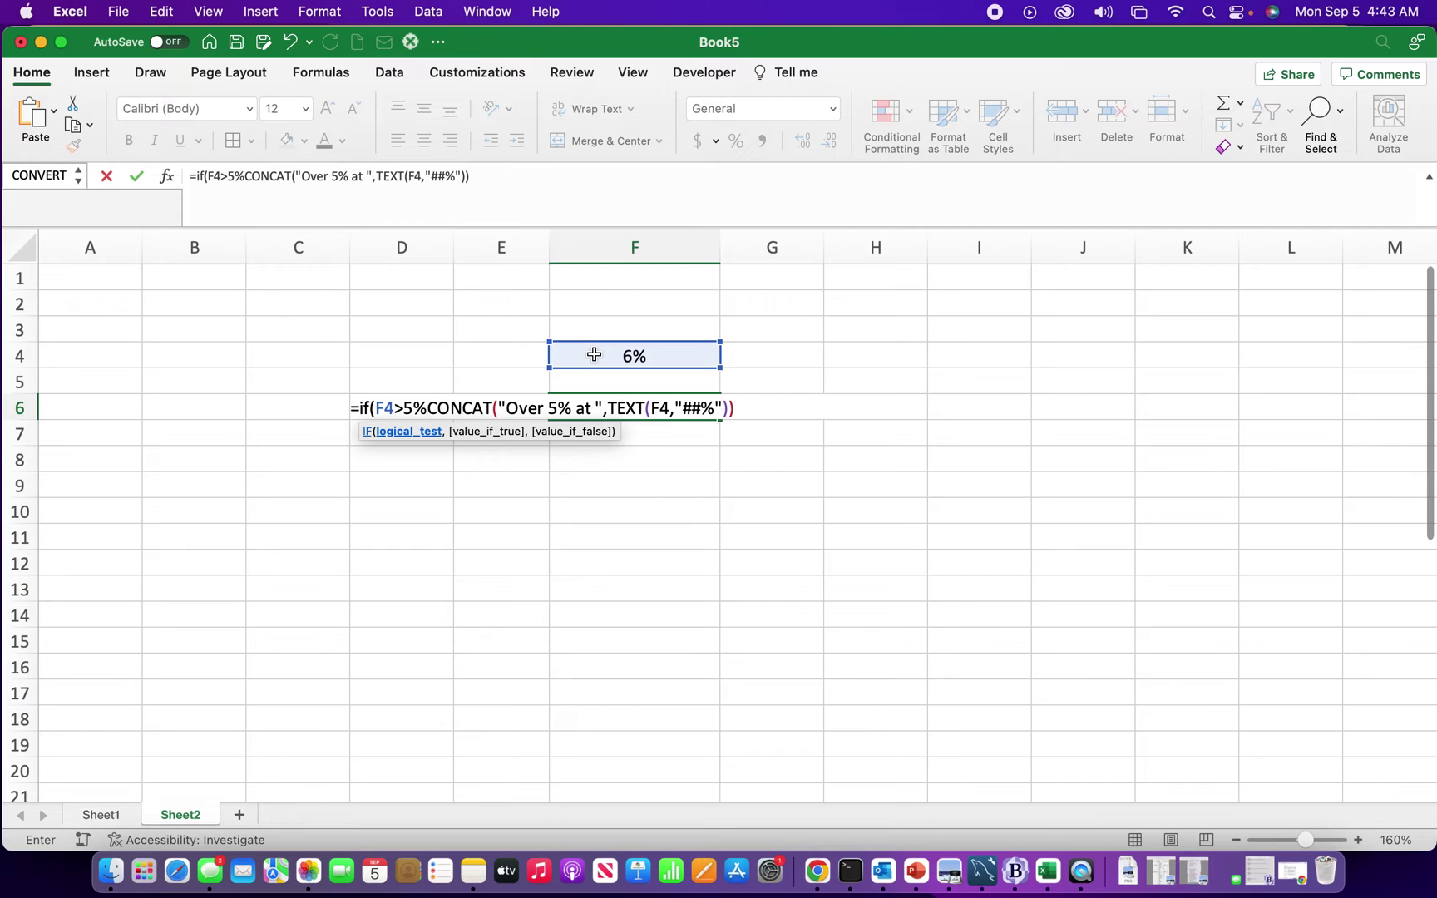
type(",")
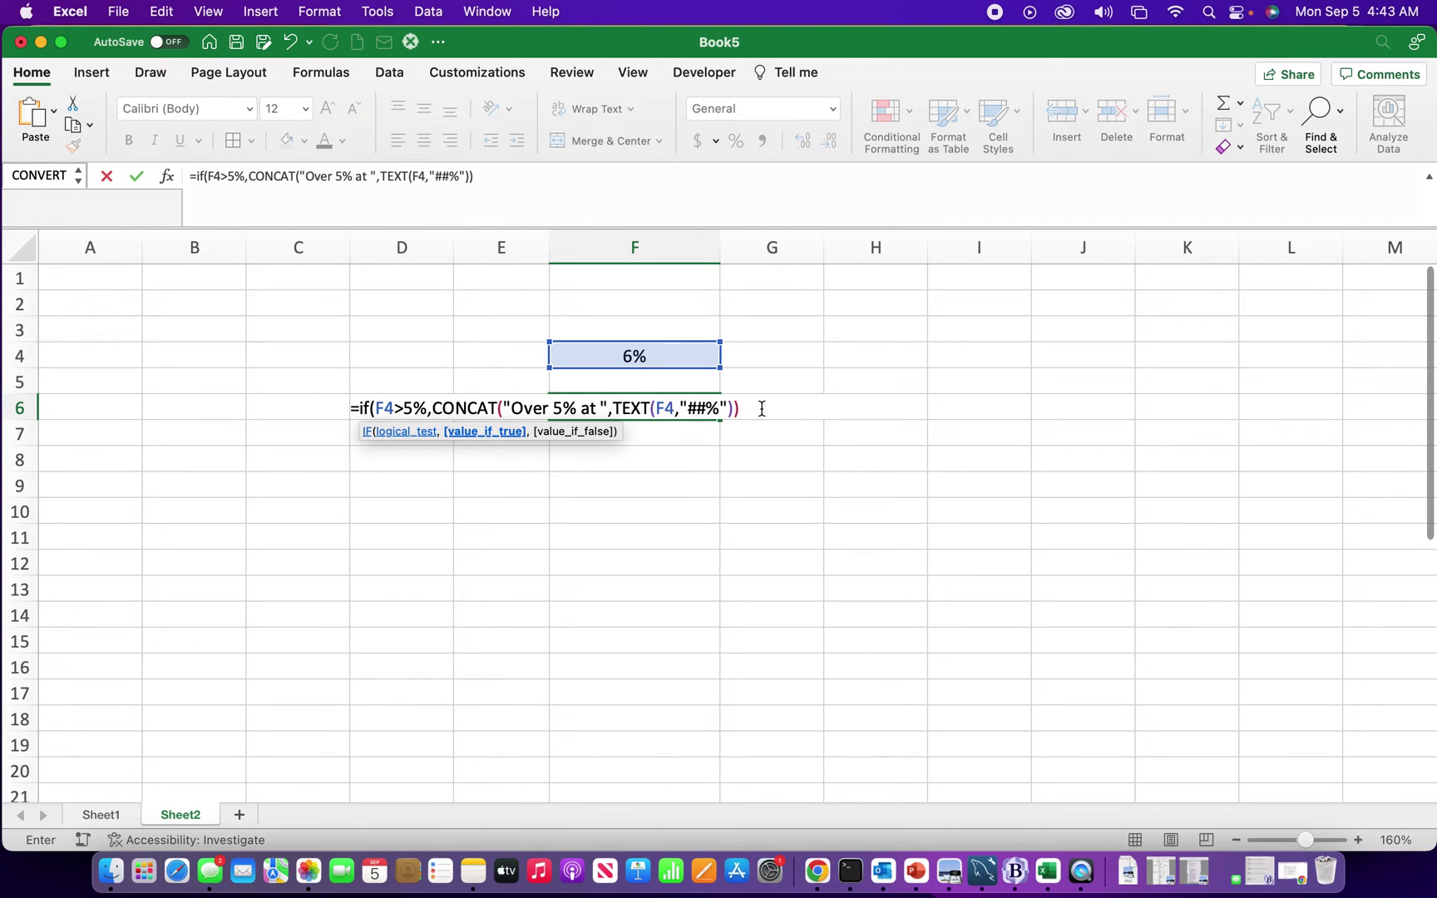
left_click(764, 408)
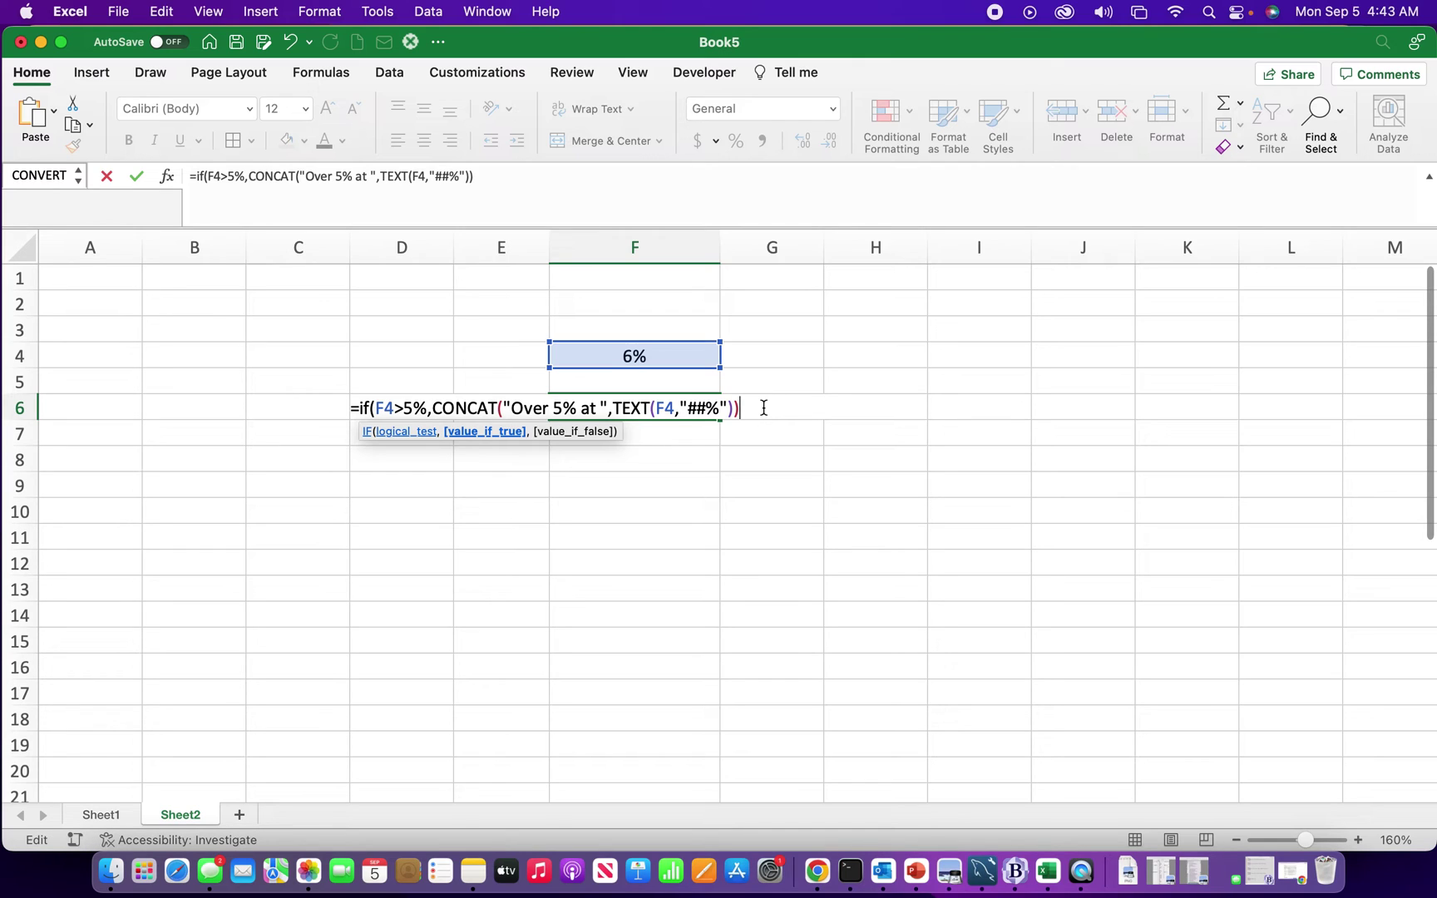
type(",\"")
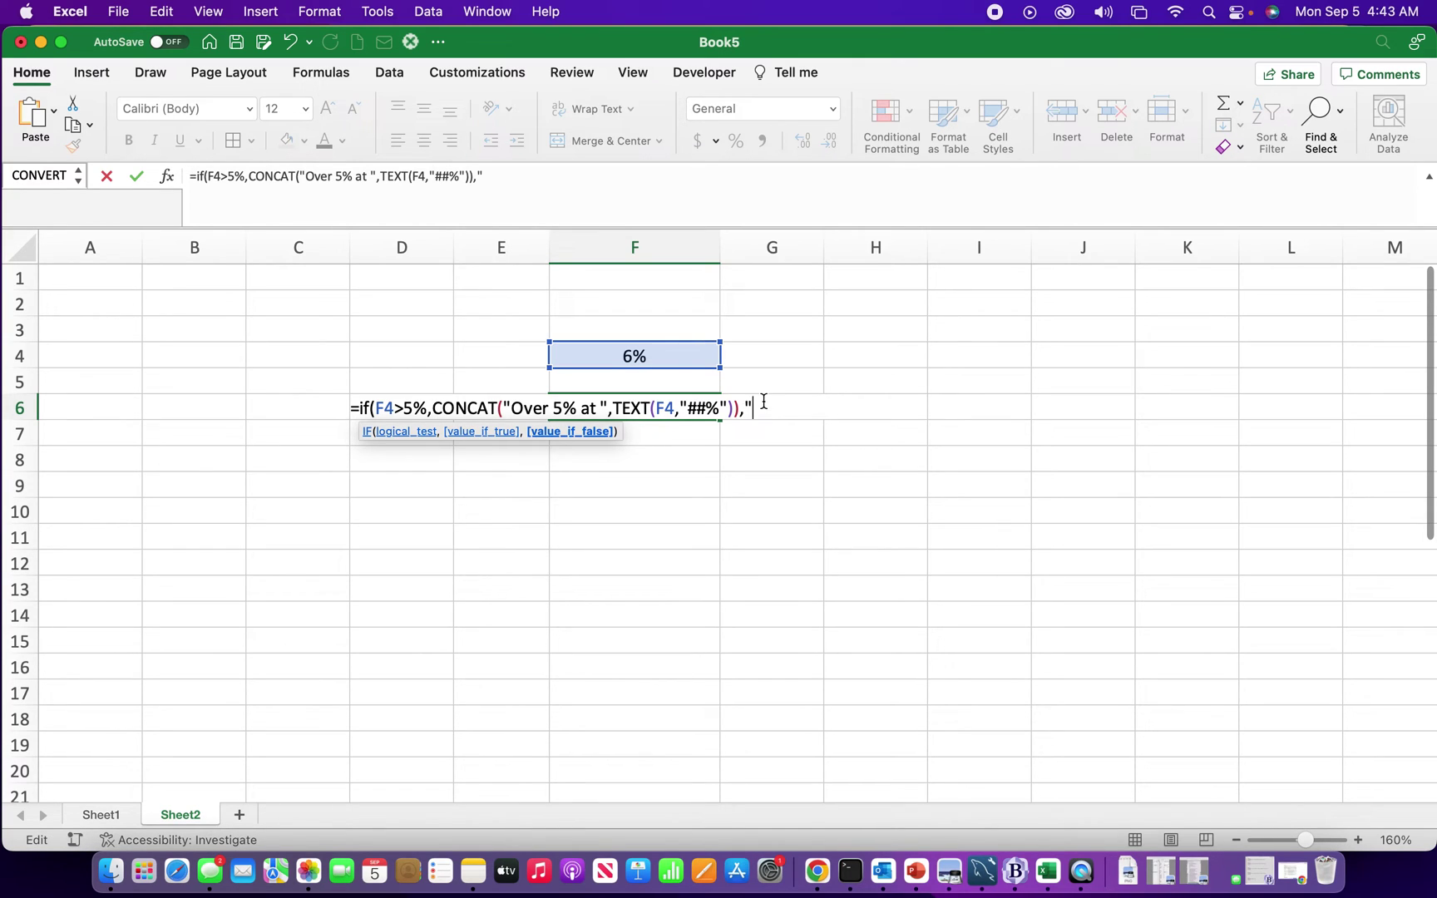
type("Not over ")
type("5%")
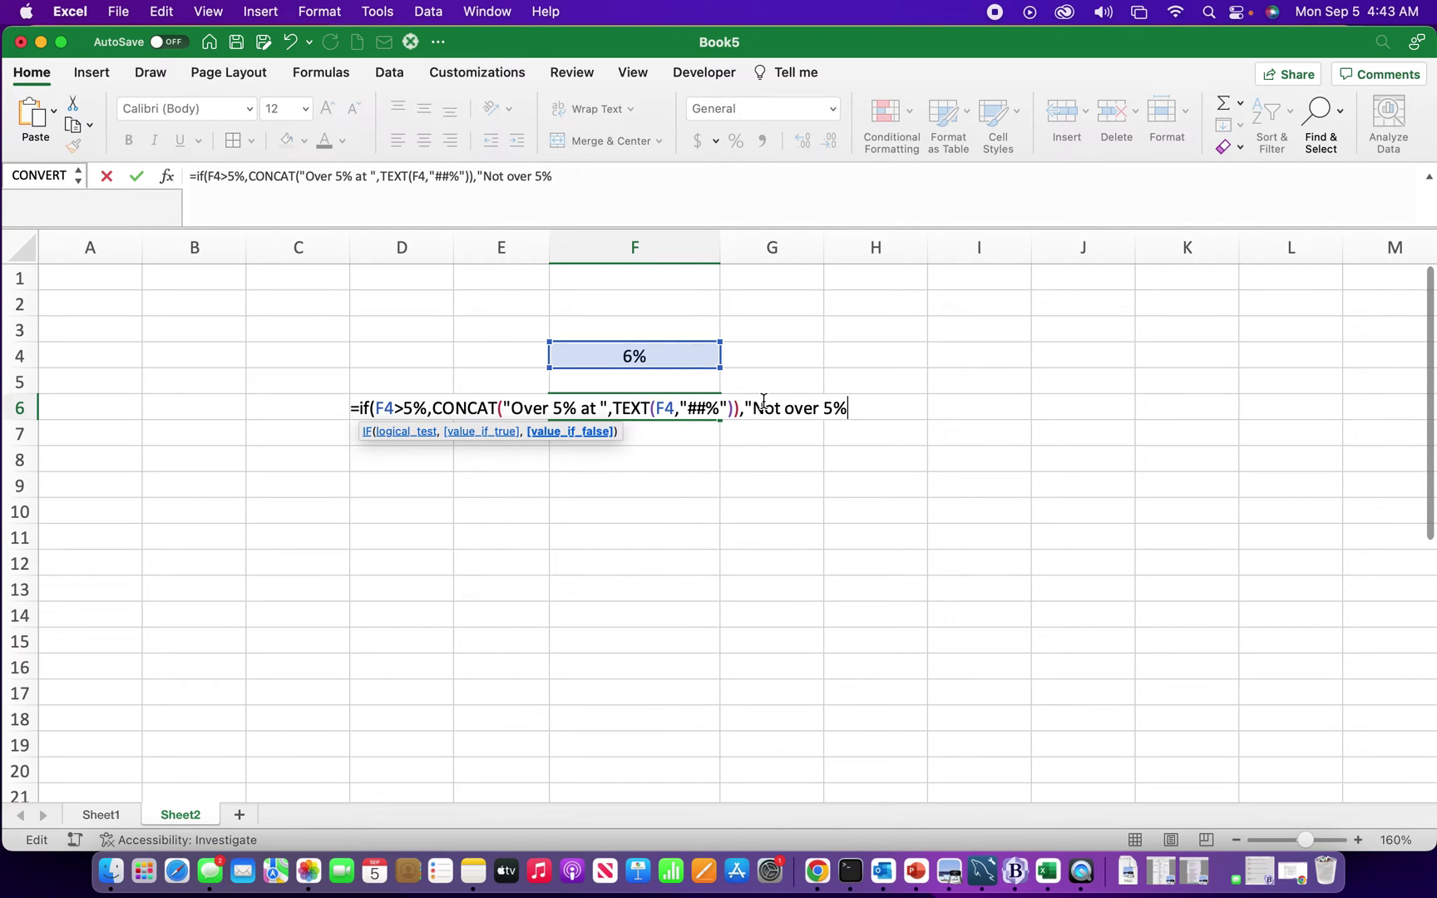
type(")")
Add "Not over 5%" as the IF's false result and submit the formula.
key("Return")
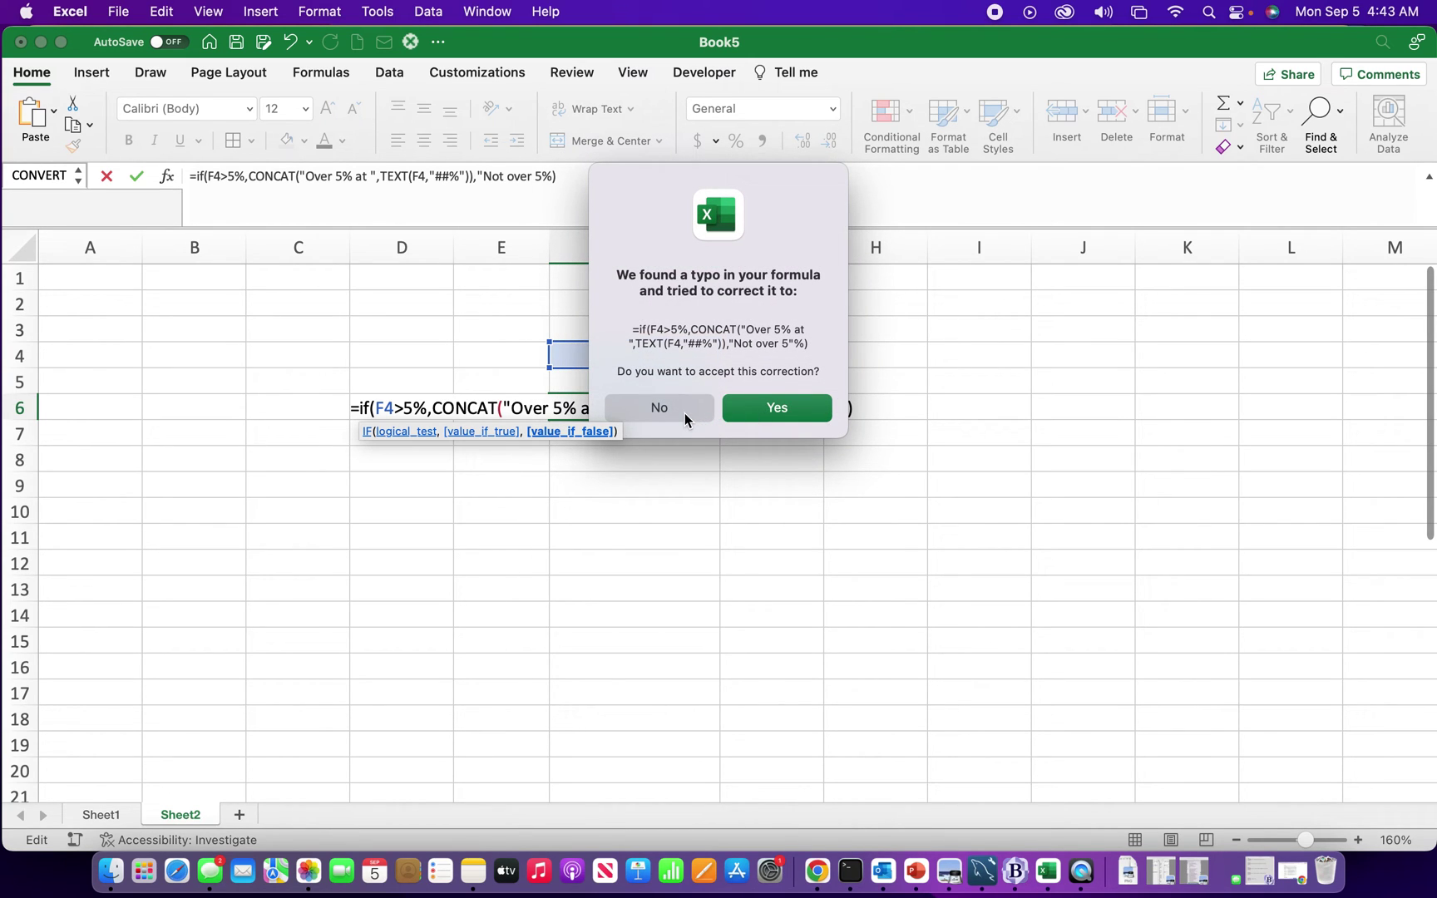
Decline the correction, dismiss the warning, and restore the missing closing quote and parenthesis.
left_click(659, 408)
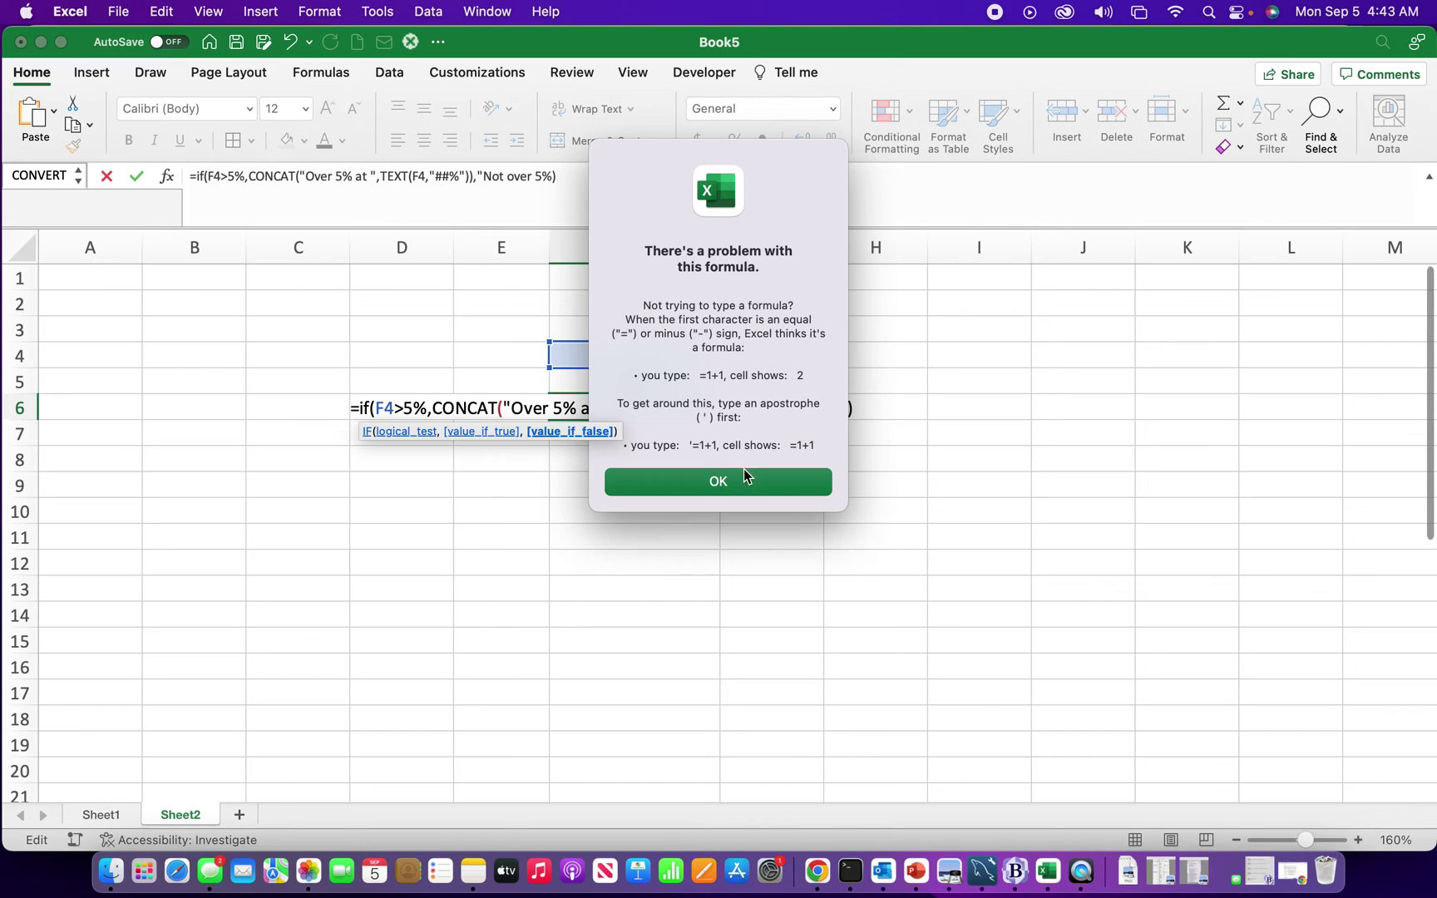
left_click(741, 483)
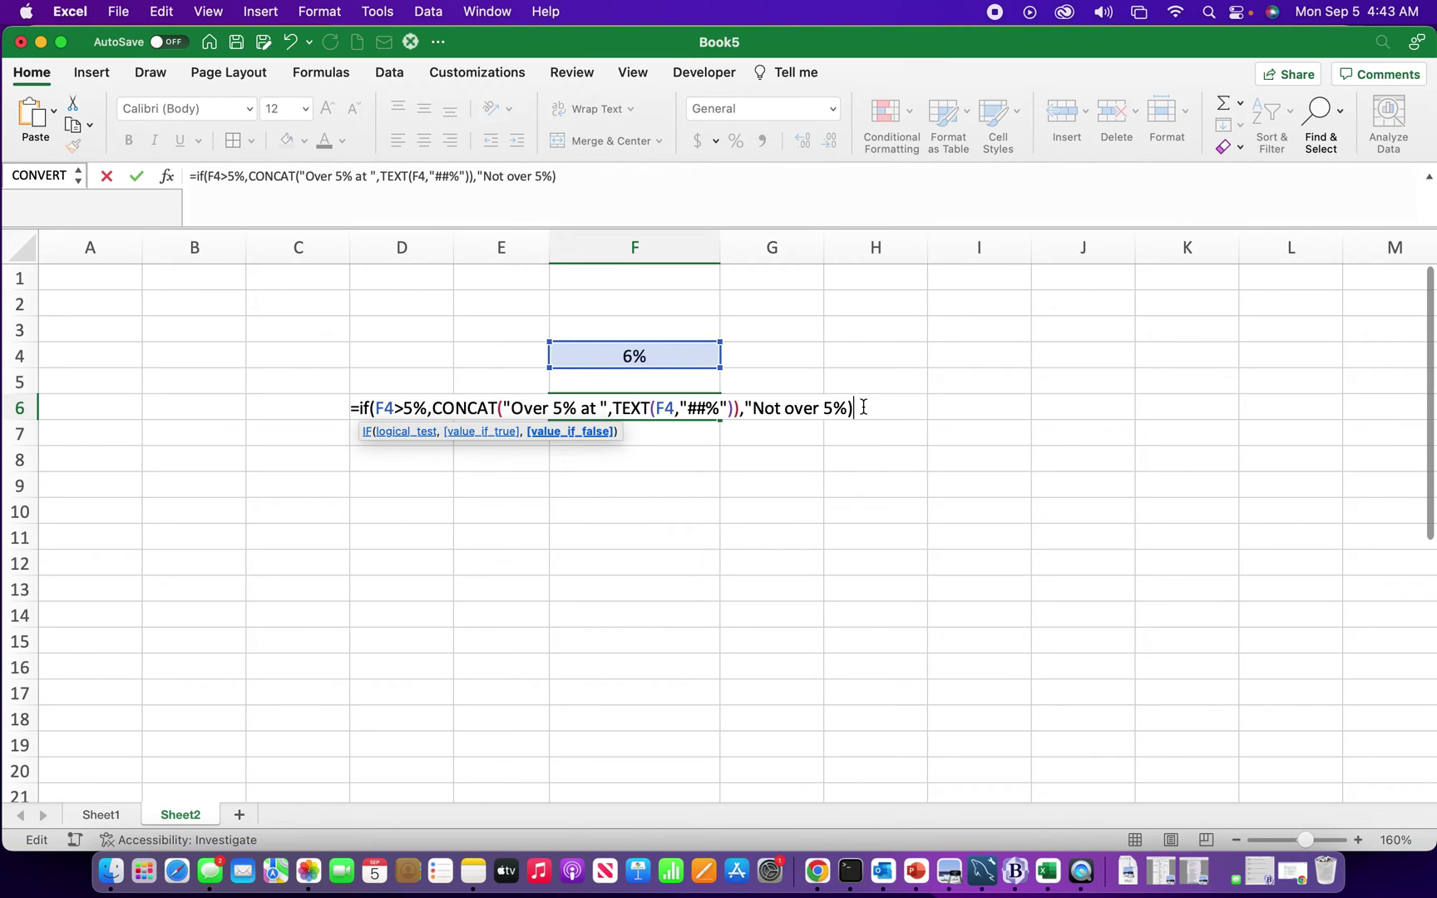
key("BackSpace")
type("\"")
type("_)")
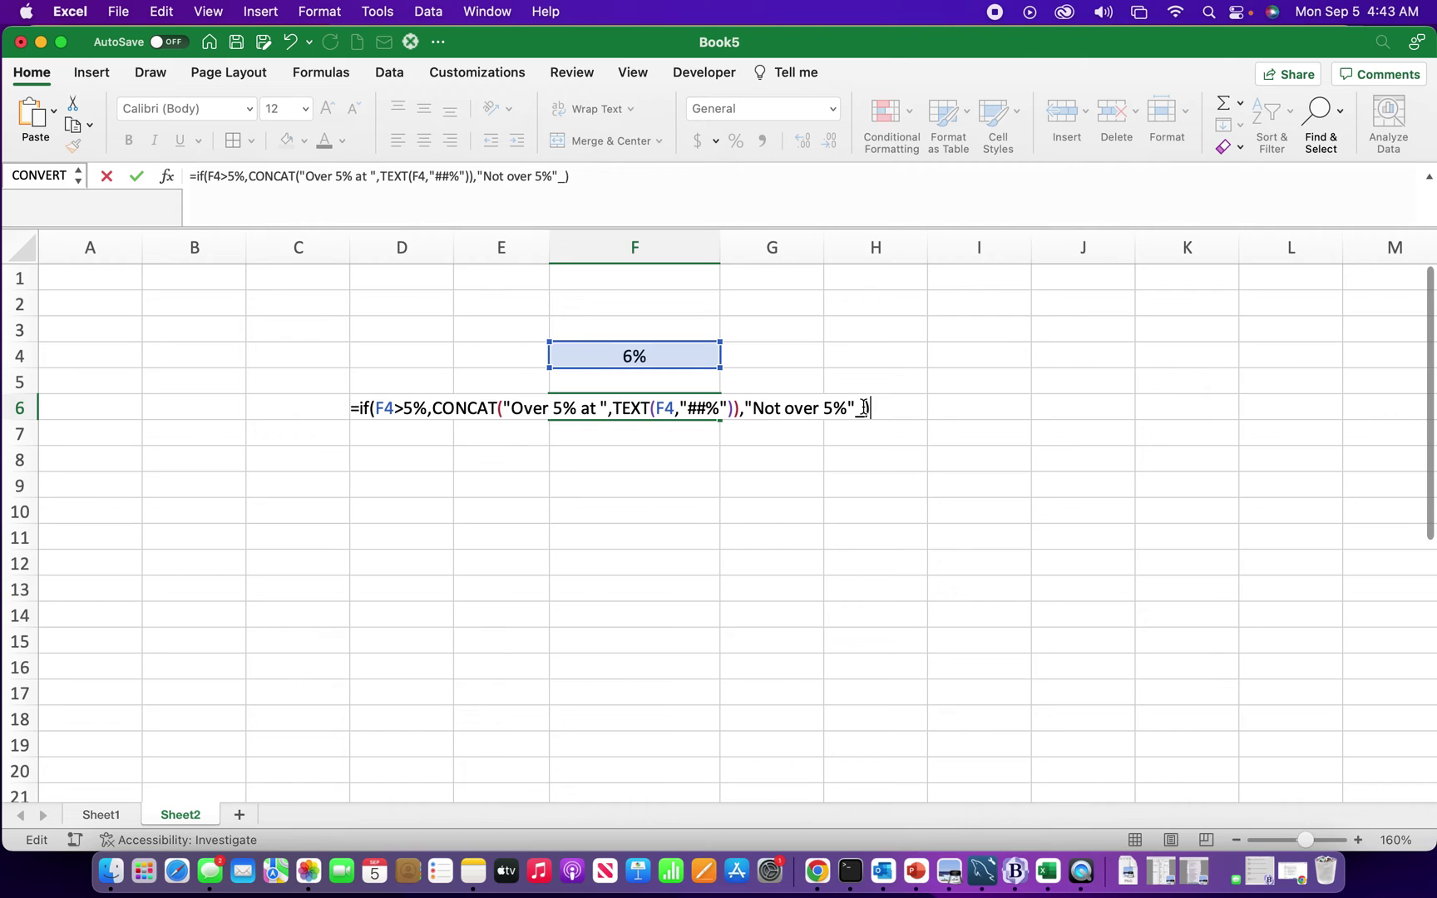
key("BackSpace")
key("BackSpace")
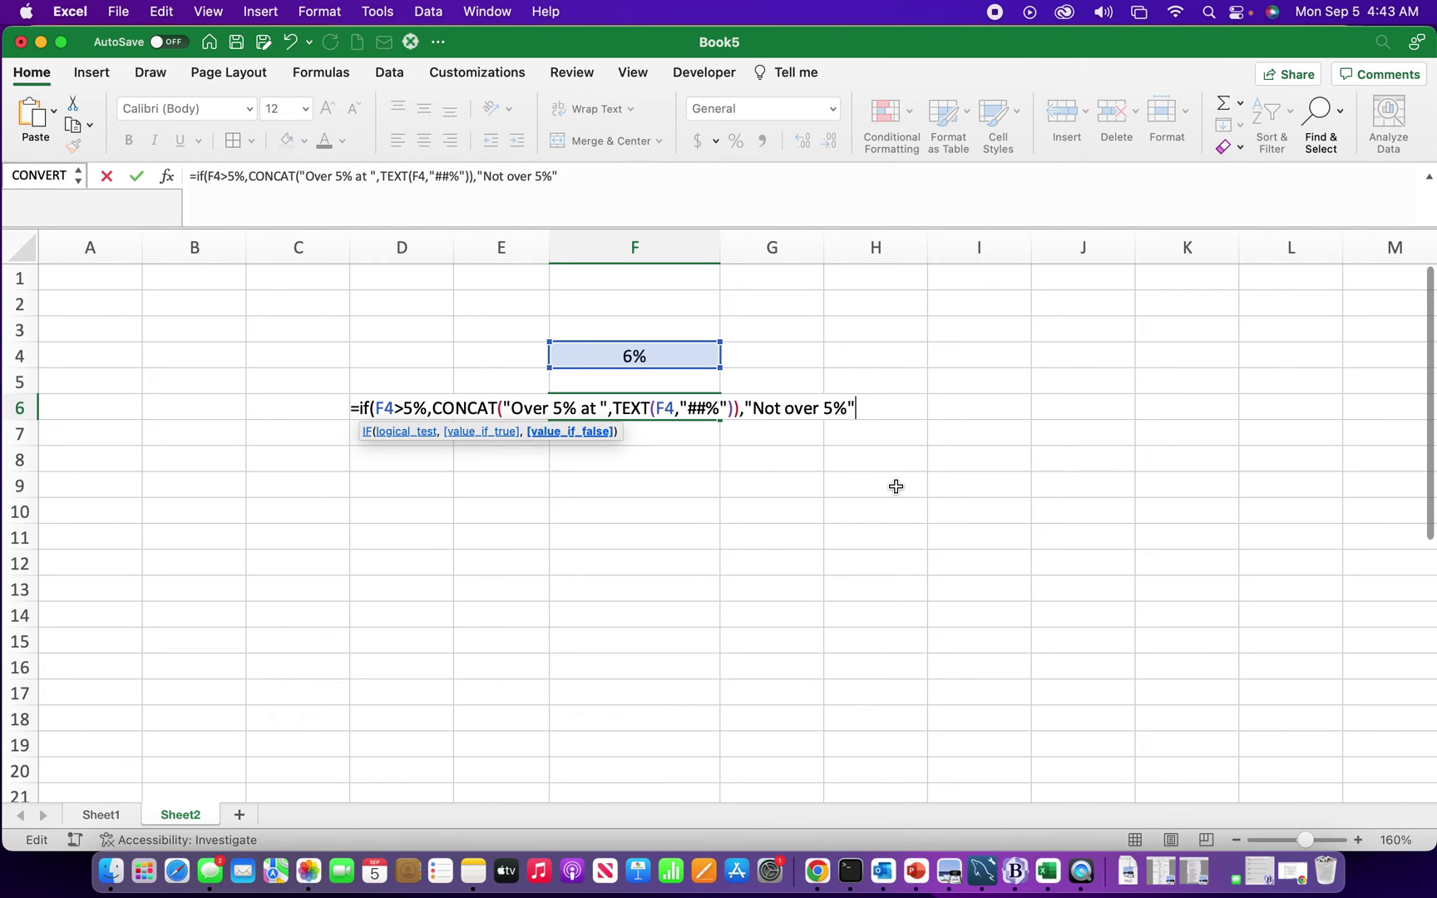
type(")")
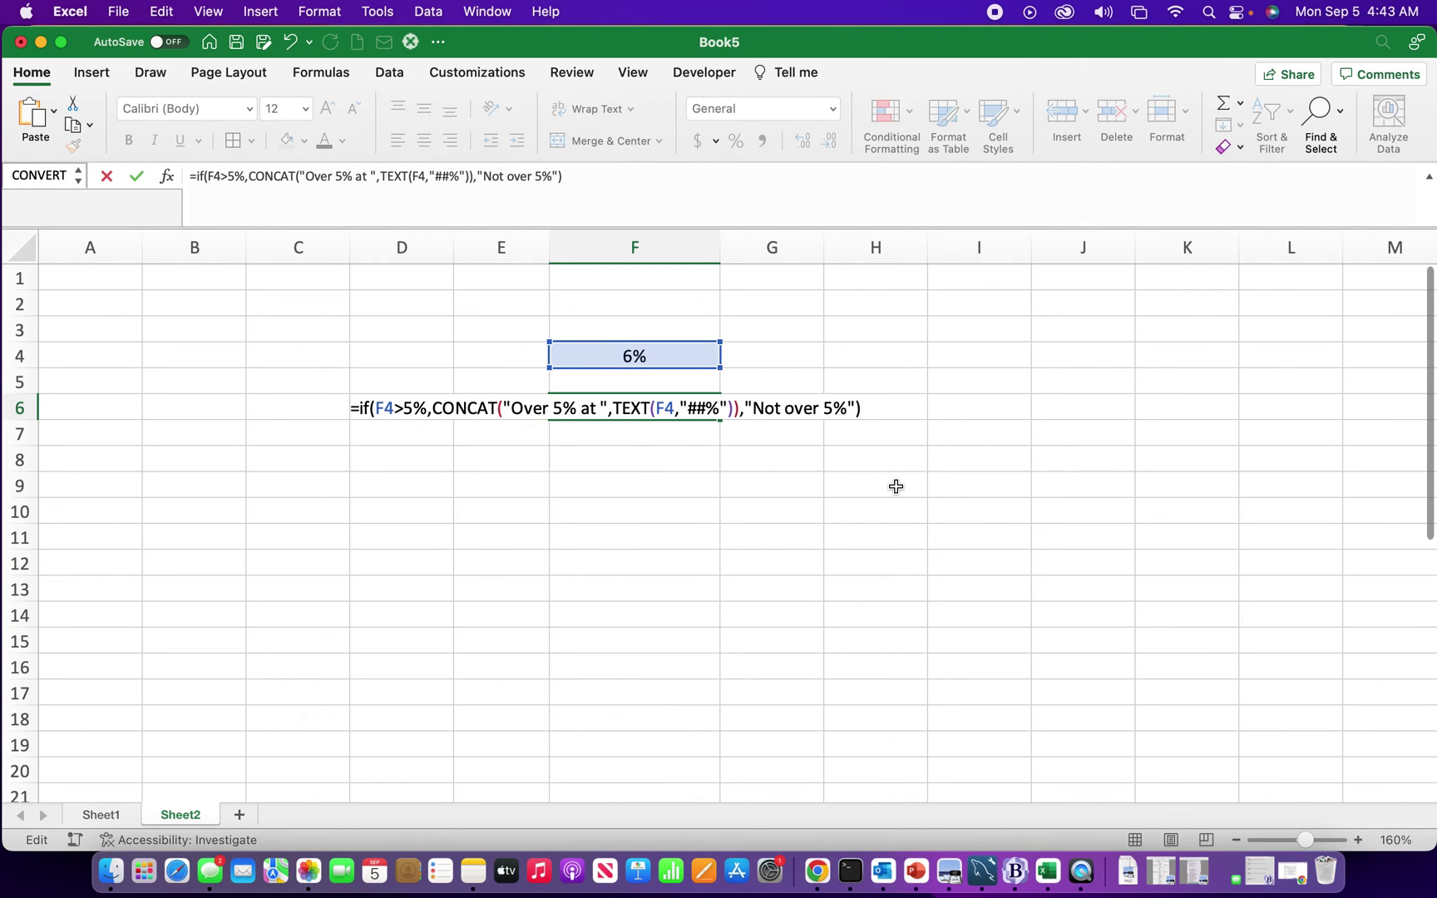
key("Return")
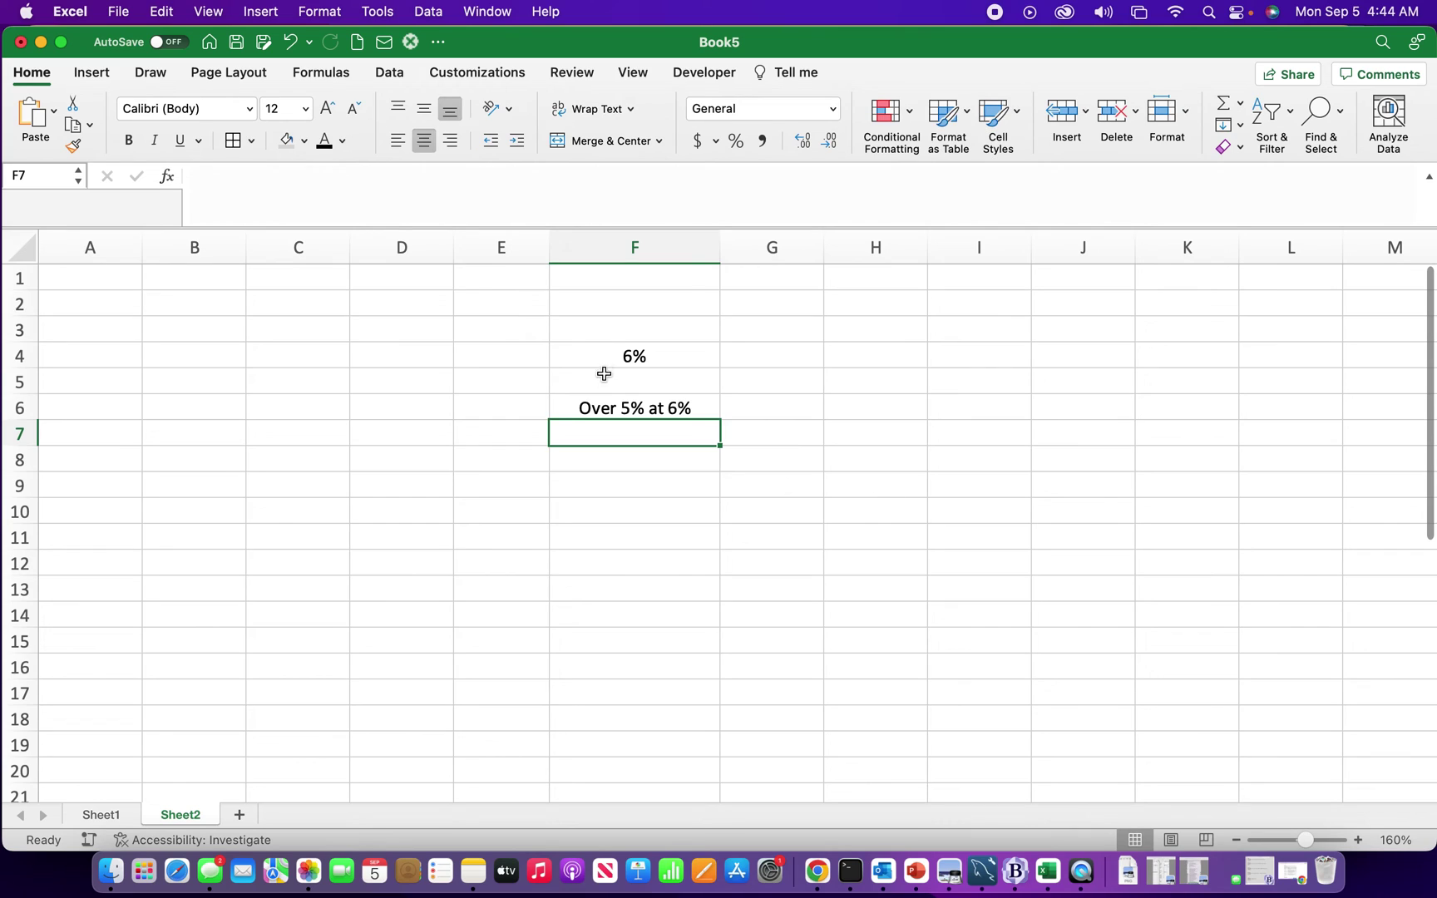
Change F4 to 20% so F6 reads 'Over 5% at 20%'.
left_click(613, 354)
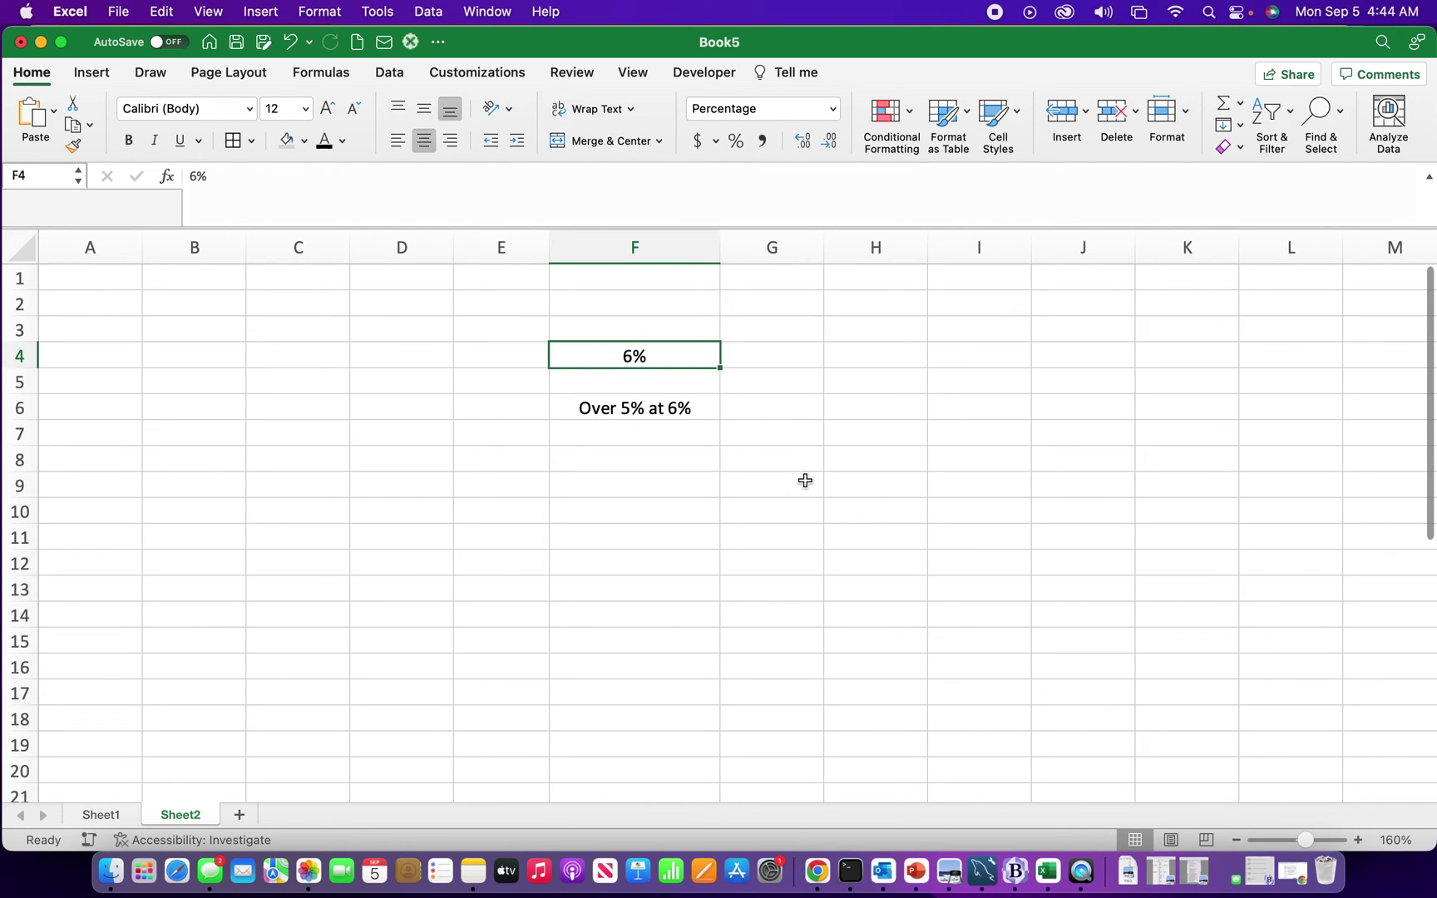
type("20")
key("Return")
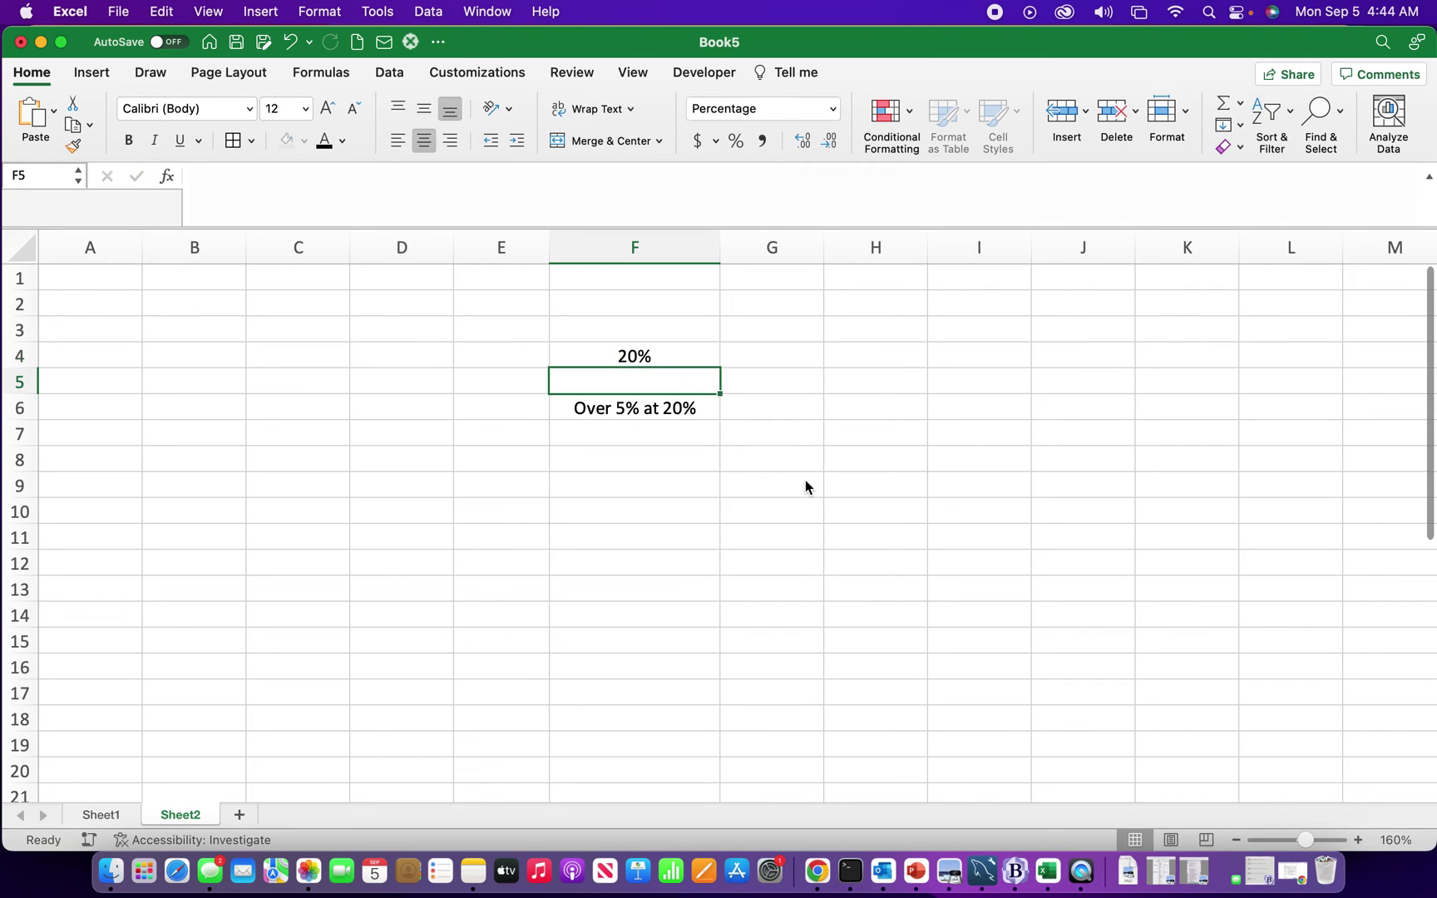
left_click(673, 433)
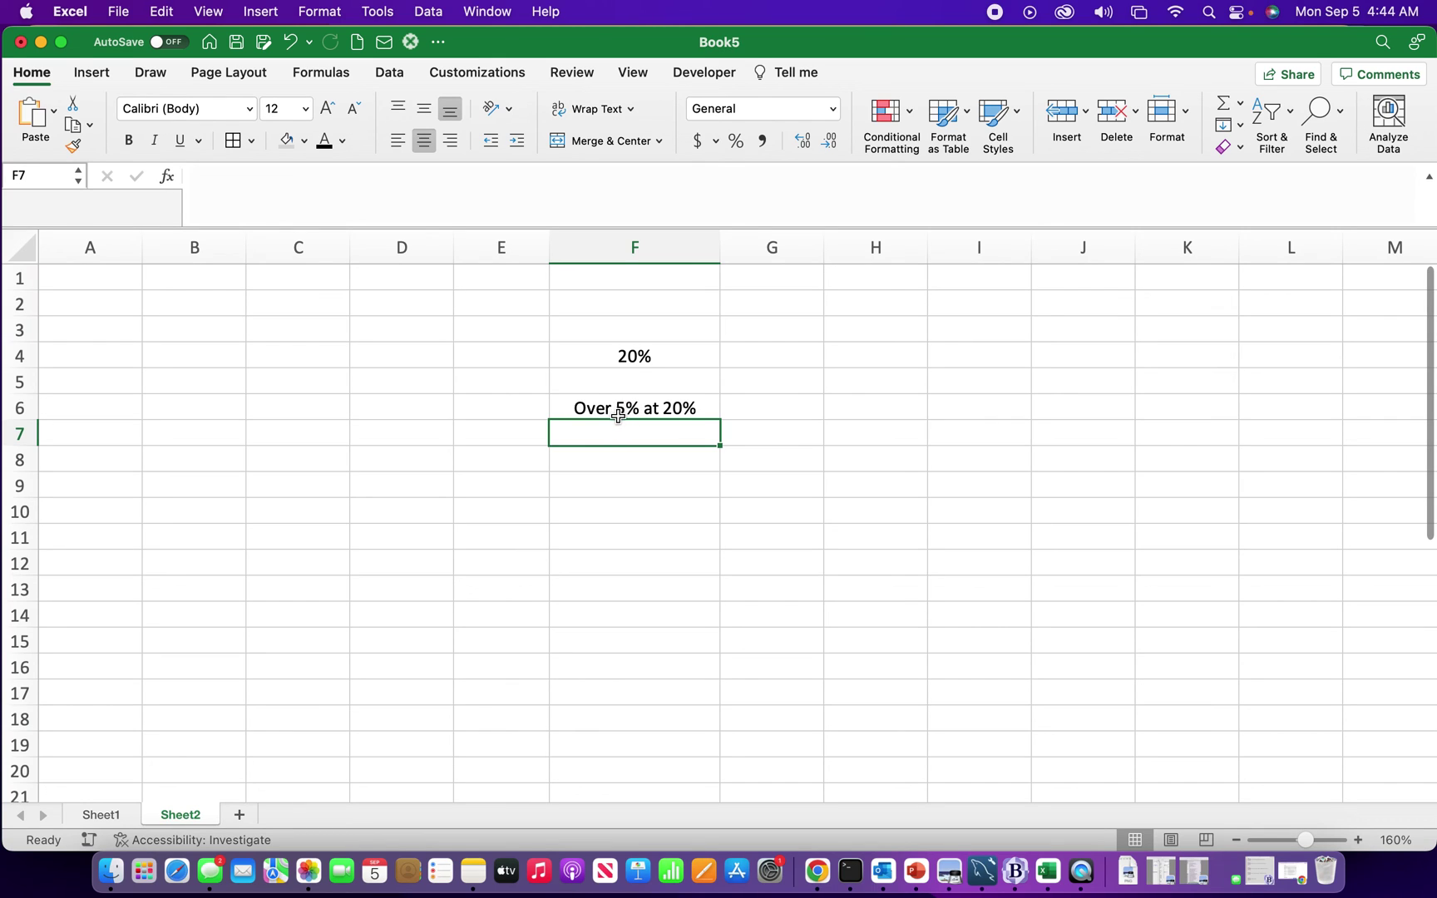
Change F4 to 1% so F6 reads 'Not over 5%'.
left_click(629, 358)
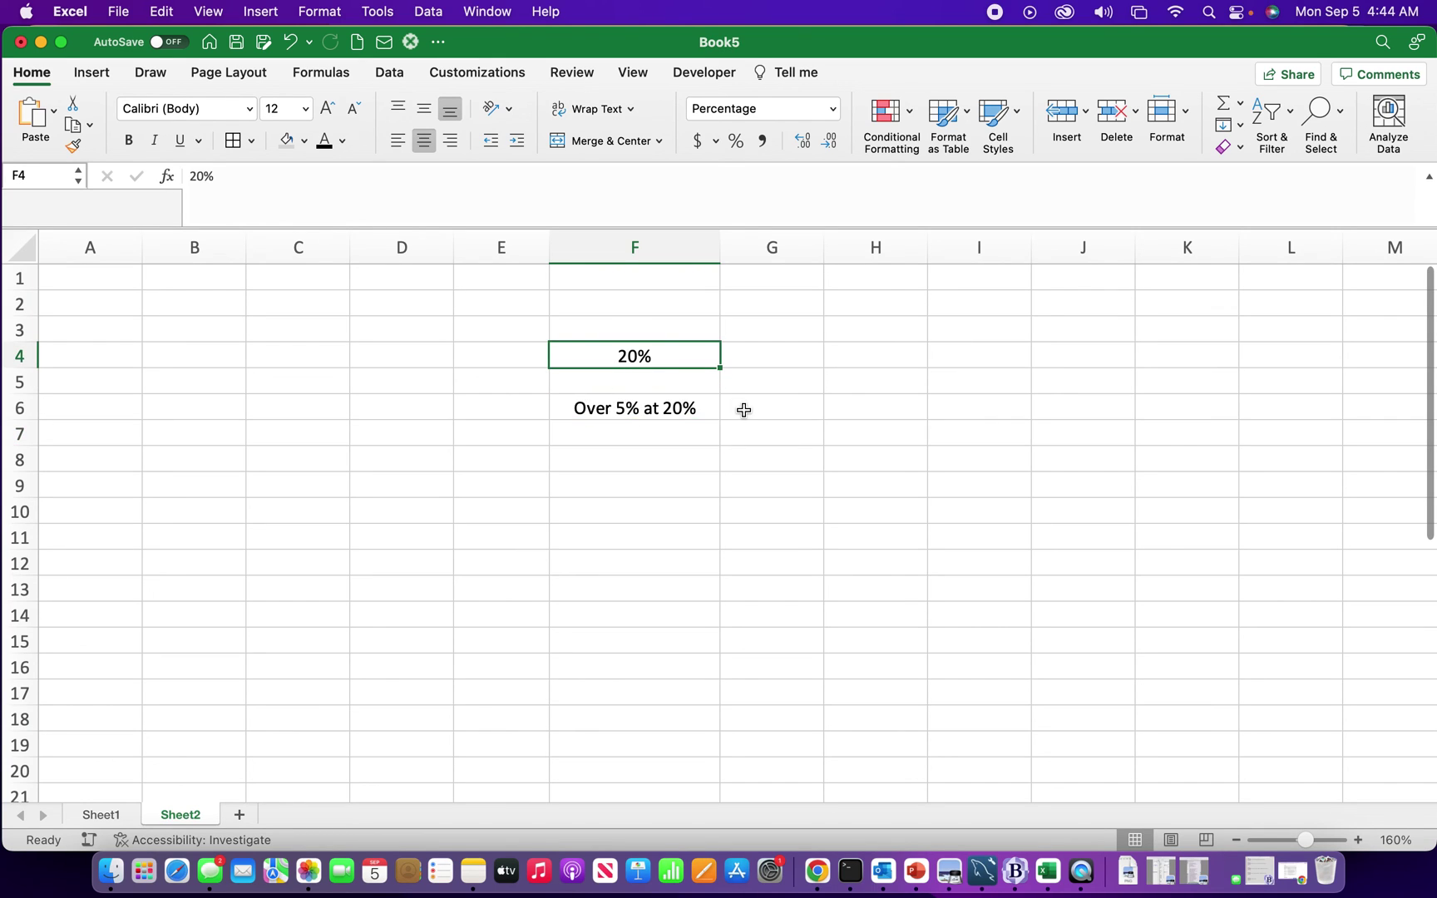
type("1%")
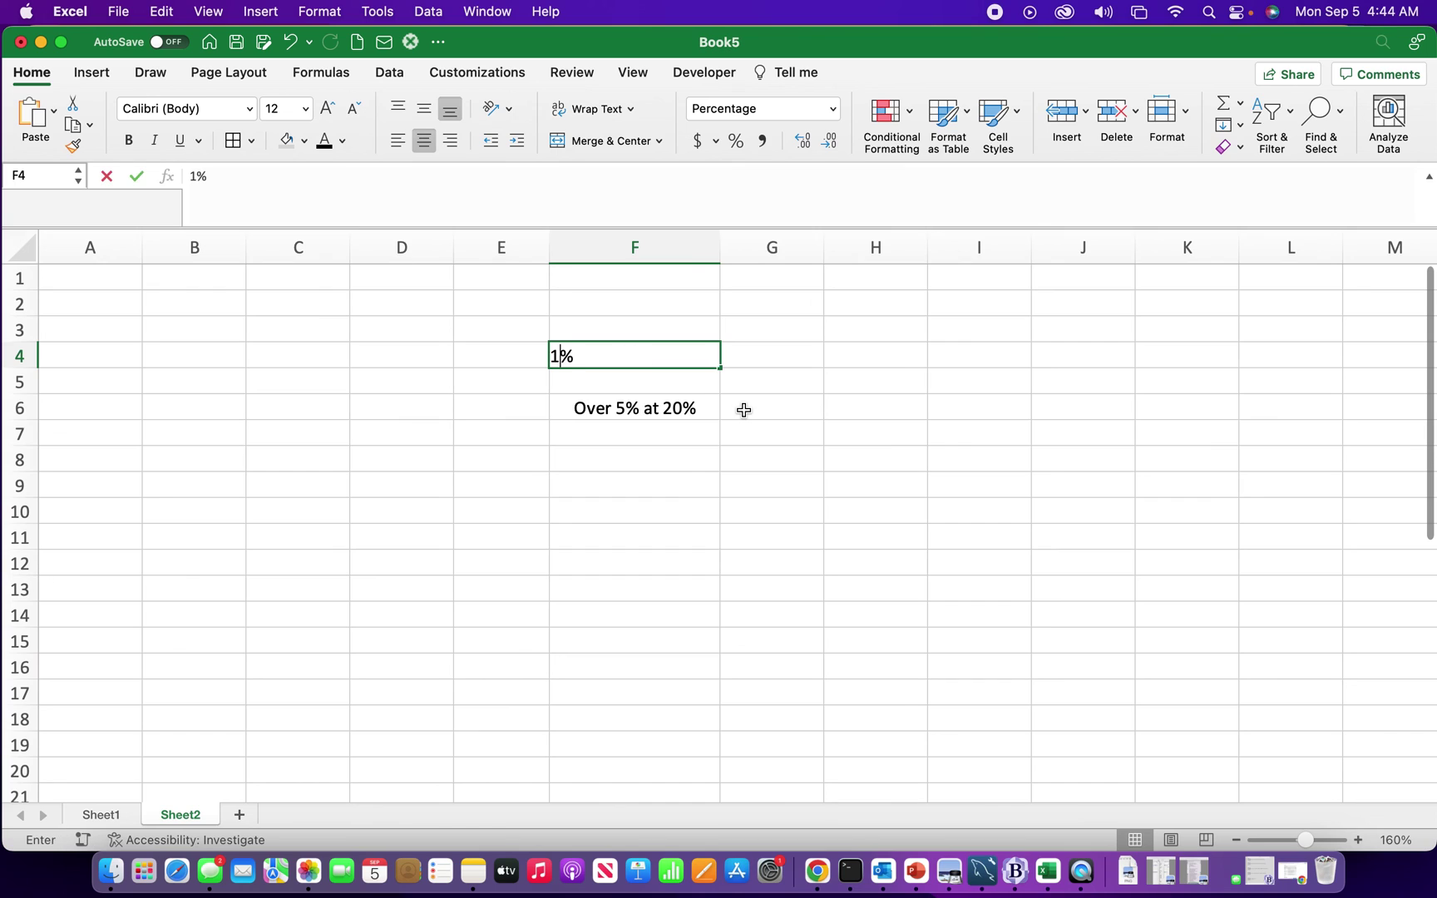
key("Return")
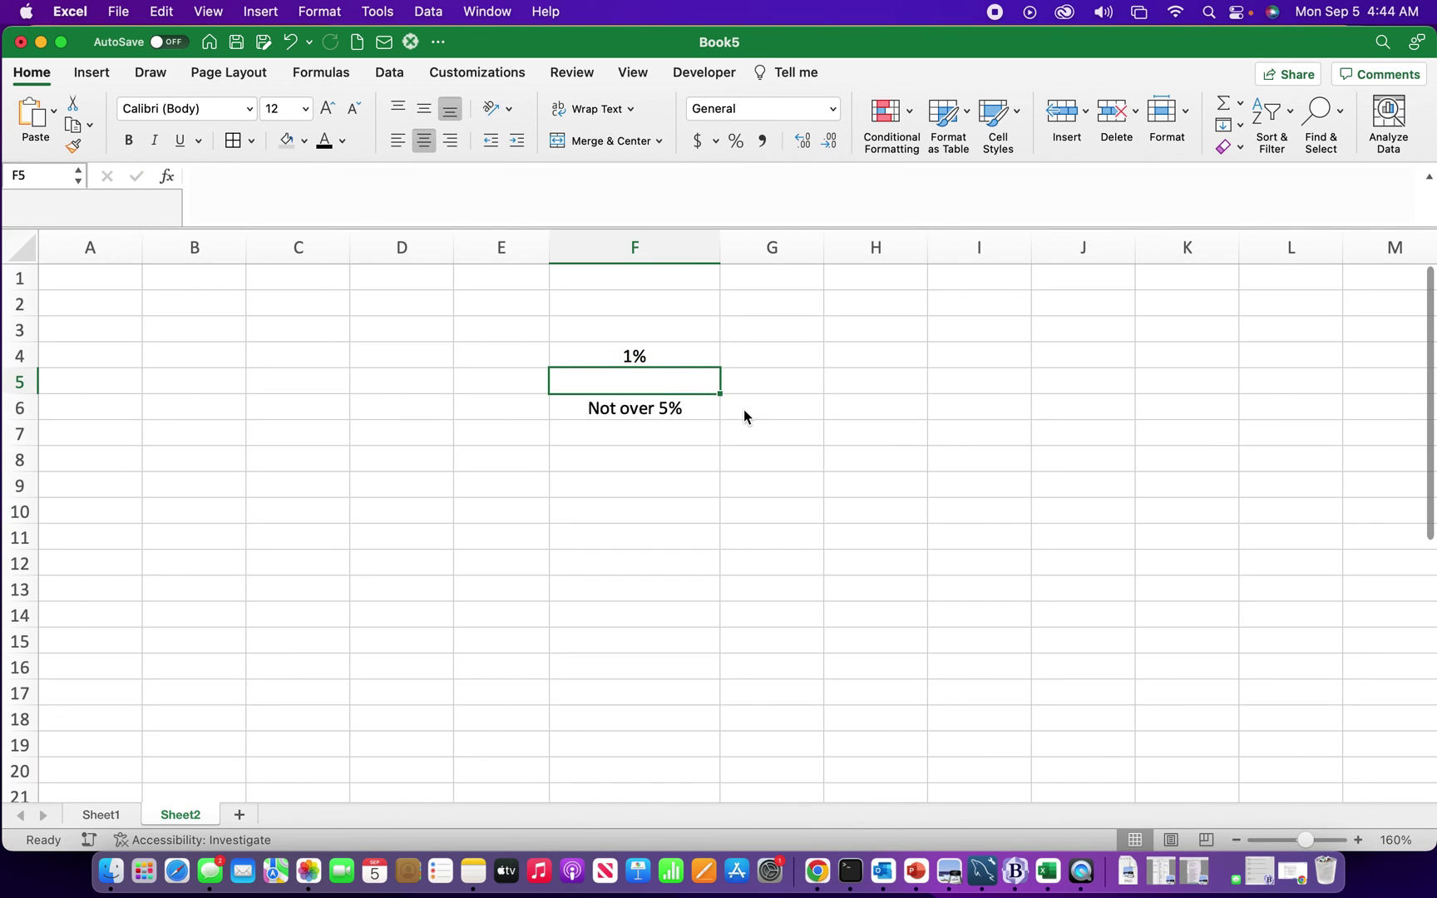
left_click(657, 456)
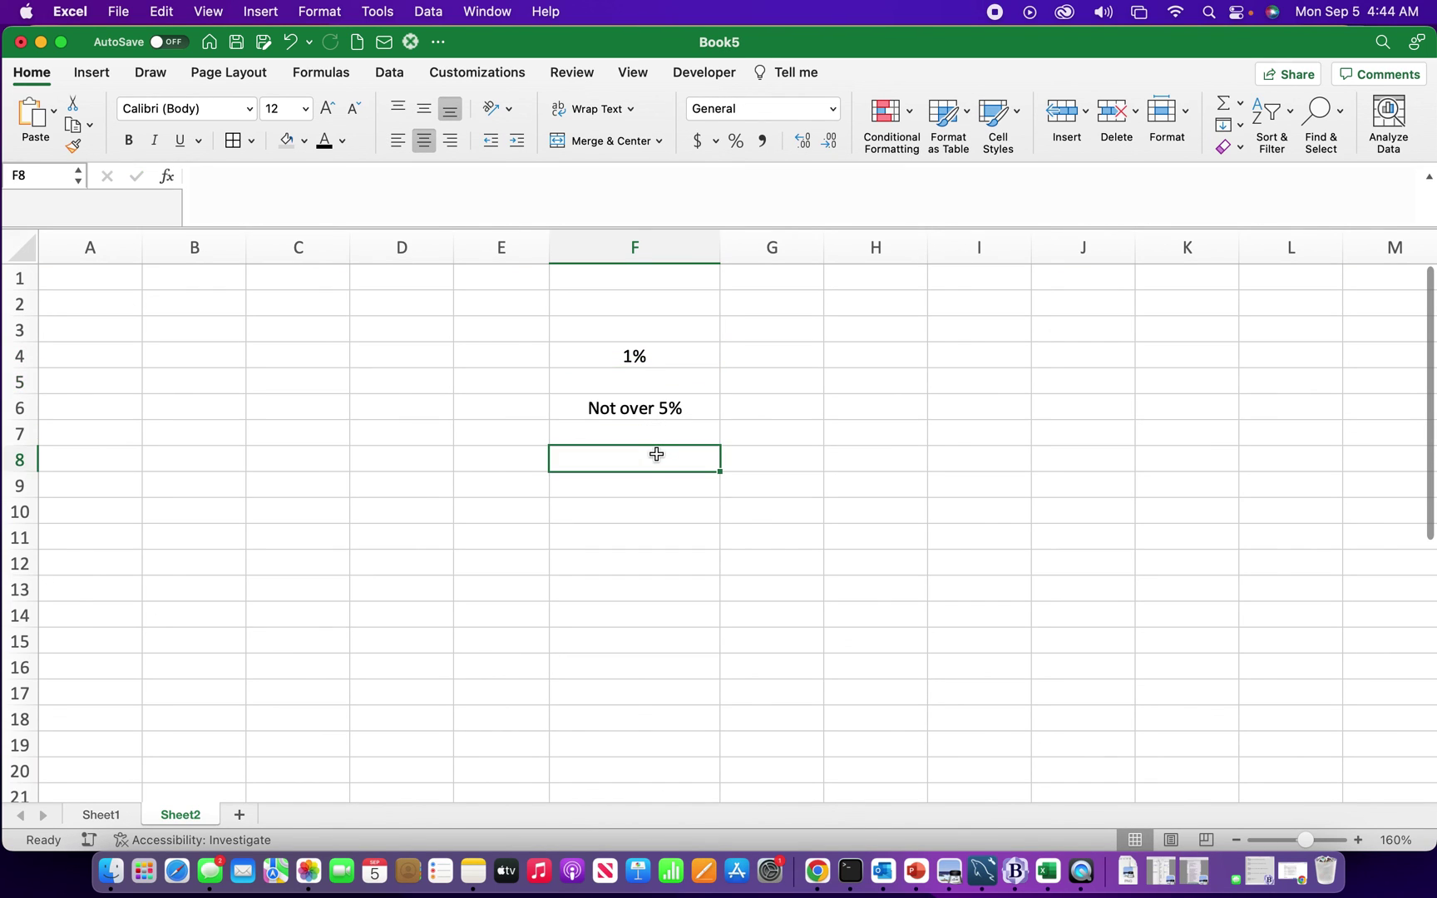